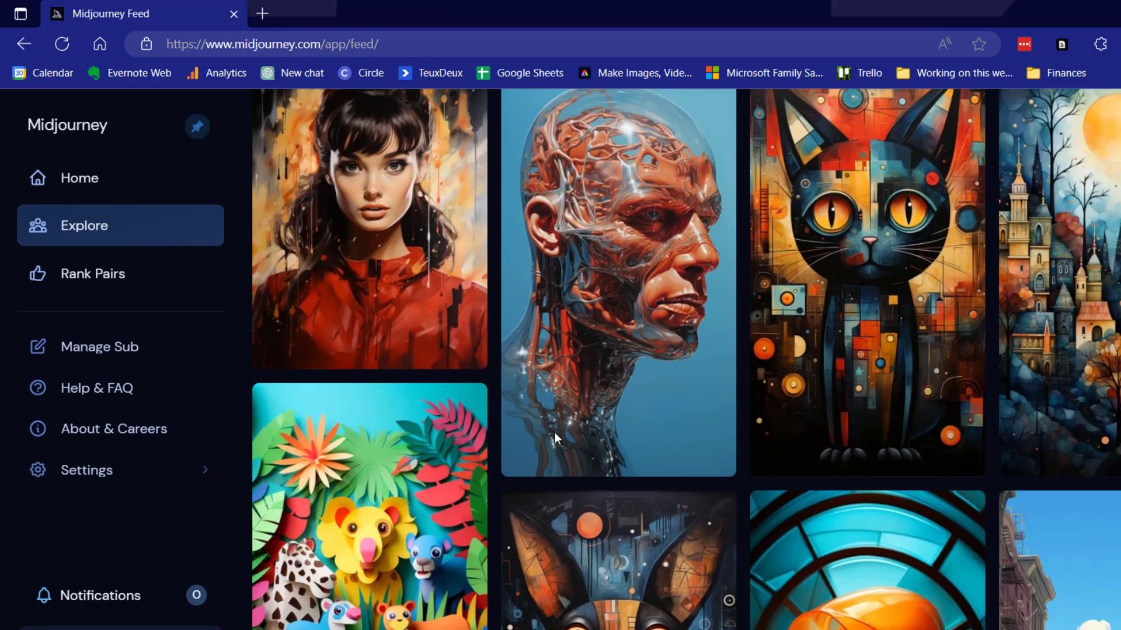
{"action": "scroll", "coordinate": [555, 433], "scroll_direction": "down", "scroll_amount": 14}
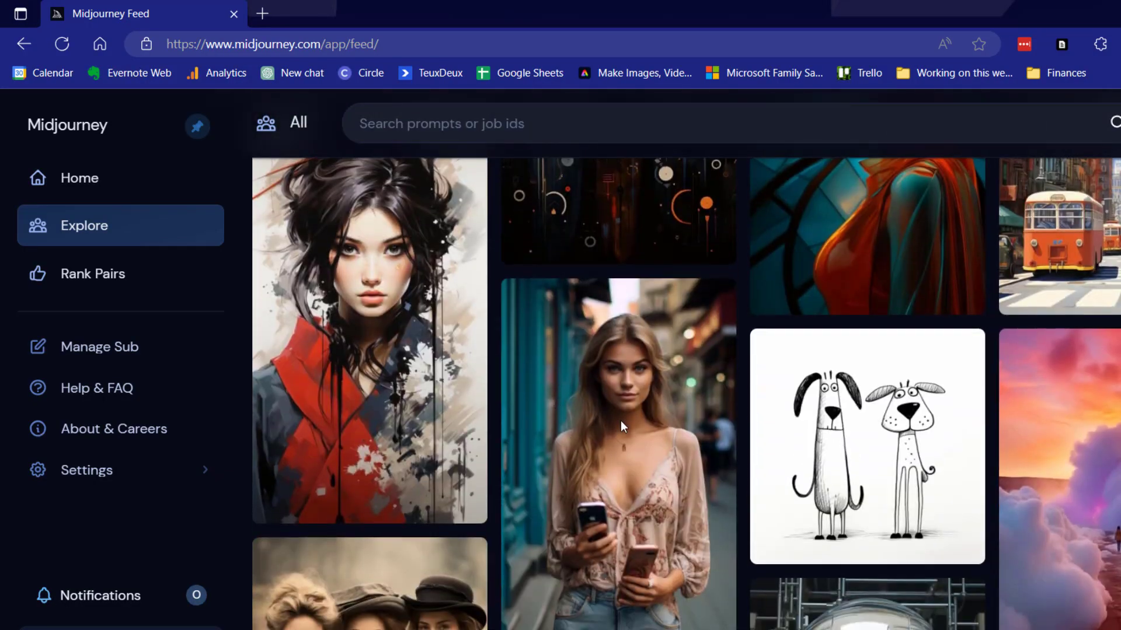
Step: Search Midjourney's Explore images for 'cute dog sticker'
{"action": "scroll", "coordinate": [671, 477], "scroll_direction": "up", "scroll_amount": 15}
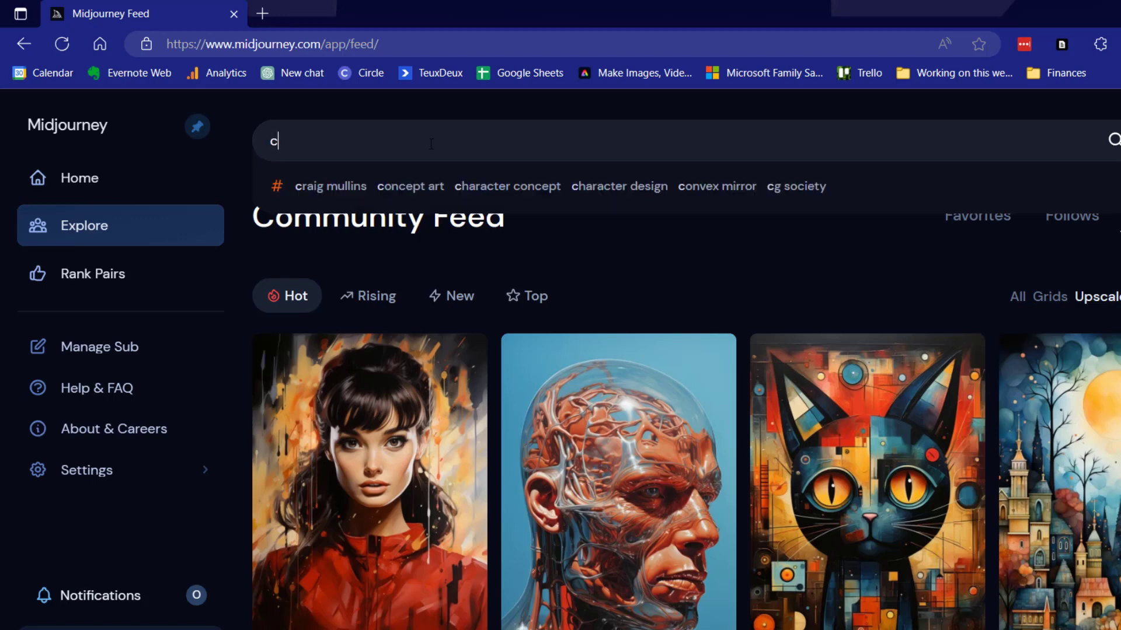
{"action": "type", "text": "ute dog sticker"}
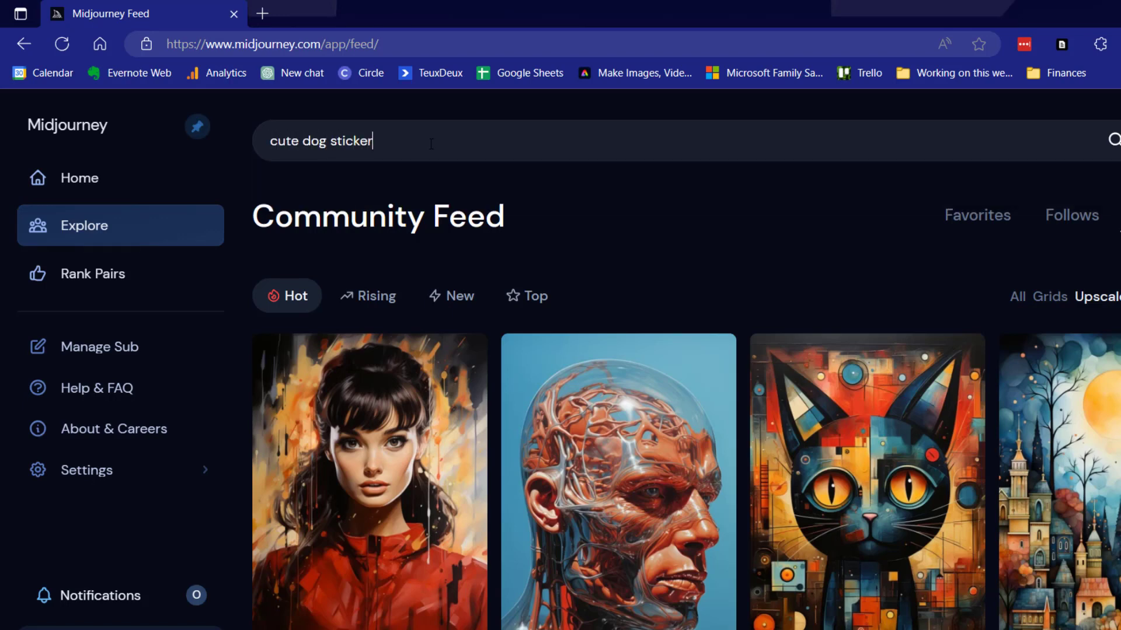
{"action": "key", "text": "Return"}
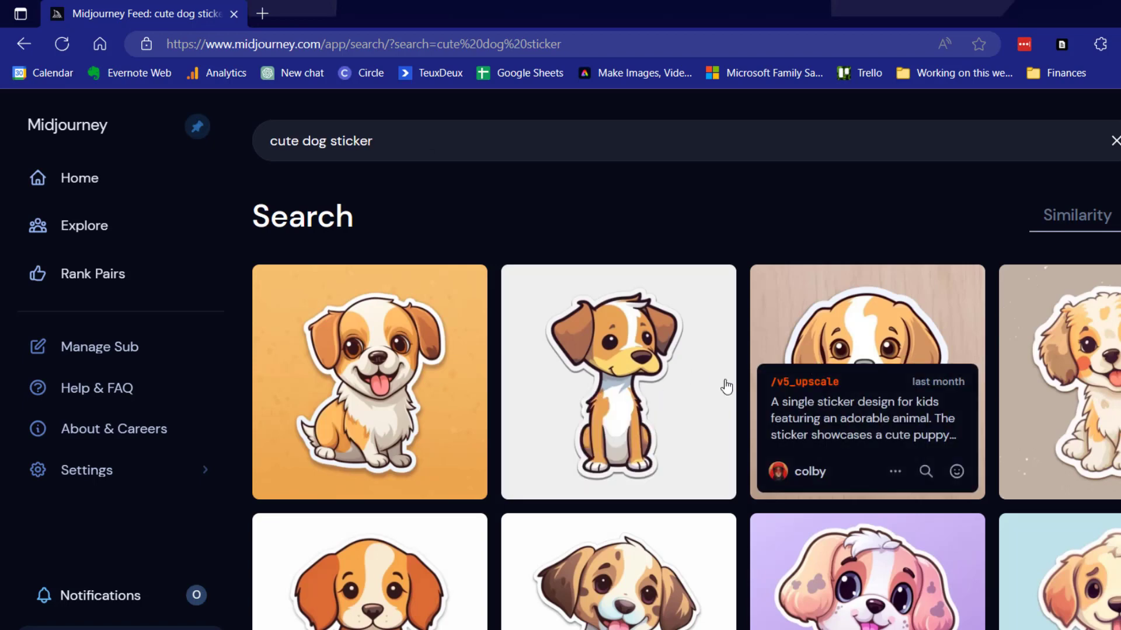
Step: Open the 'Cute Dog sniffing around sticker' and read its prompt, 1024 x 1024 size, --s 750 --style raw, and related images
{"action": "left_click", "coordinate": [651, 383]}
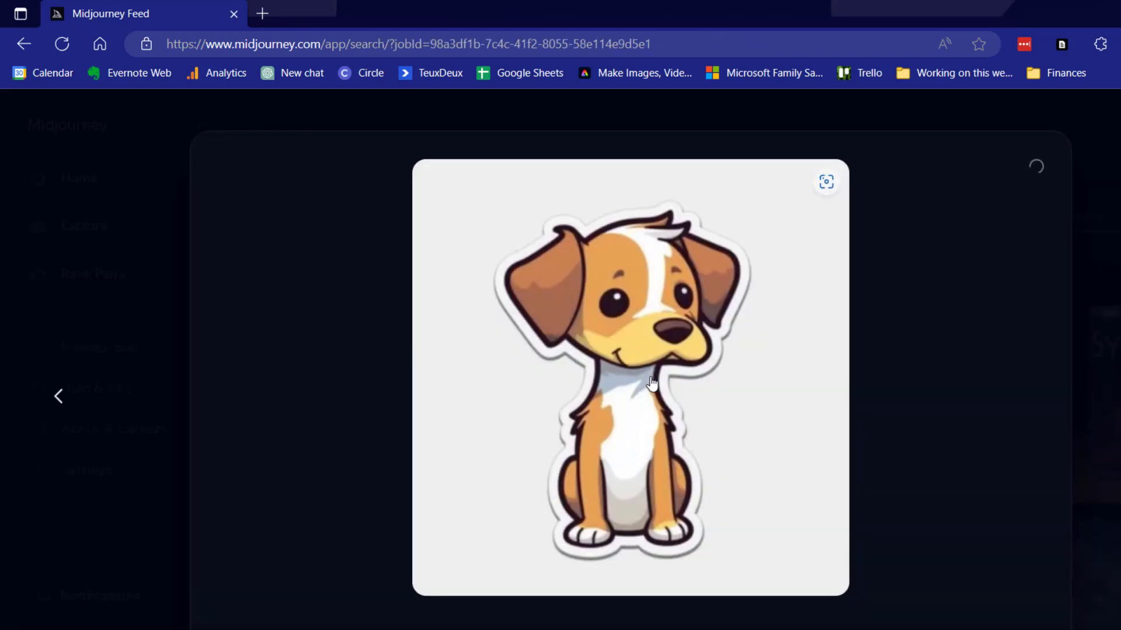
{"action": "scroll", "coordinate": [662, 390], "scroll_direction": "down", "scroll_amount": 6}
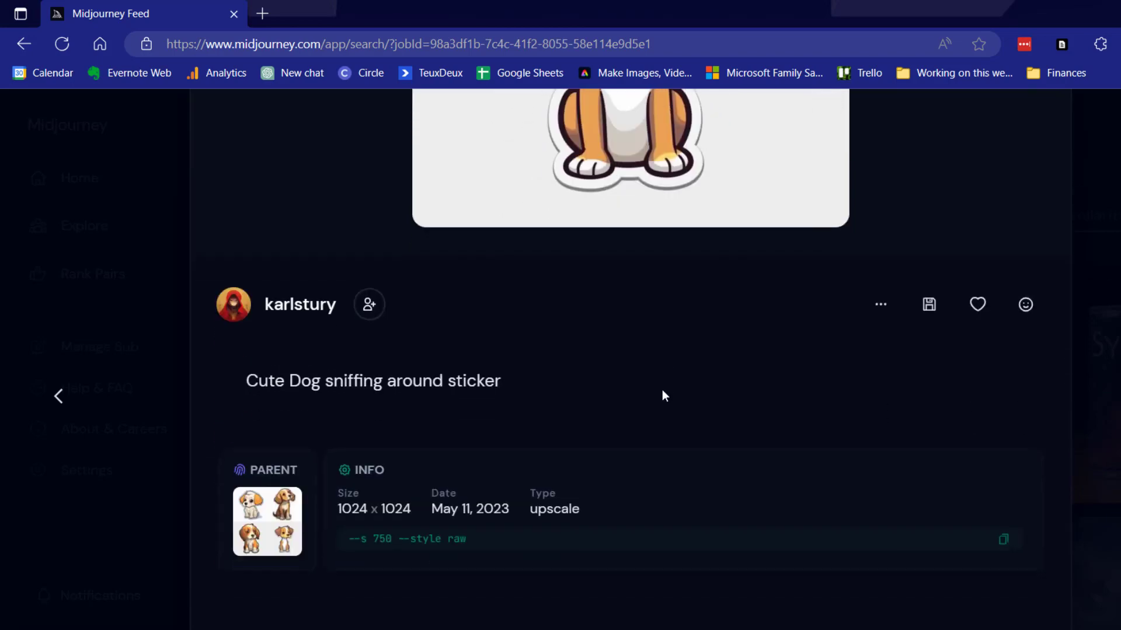
{"action": "scroll", "coordinate": [661, 390], "scroll_direction": "up", "scroll_amount": 5}
{"action": "scroll", "coordinate": [613, 417], "scroll_direction": "down", "scroll_amount": 2}
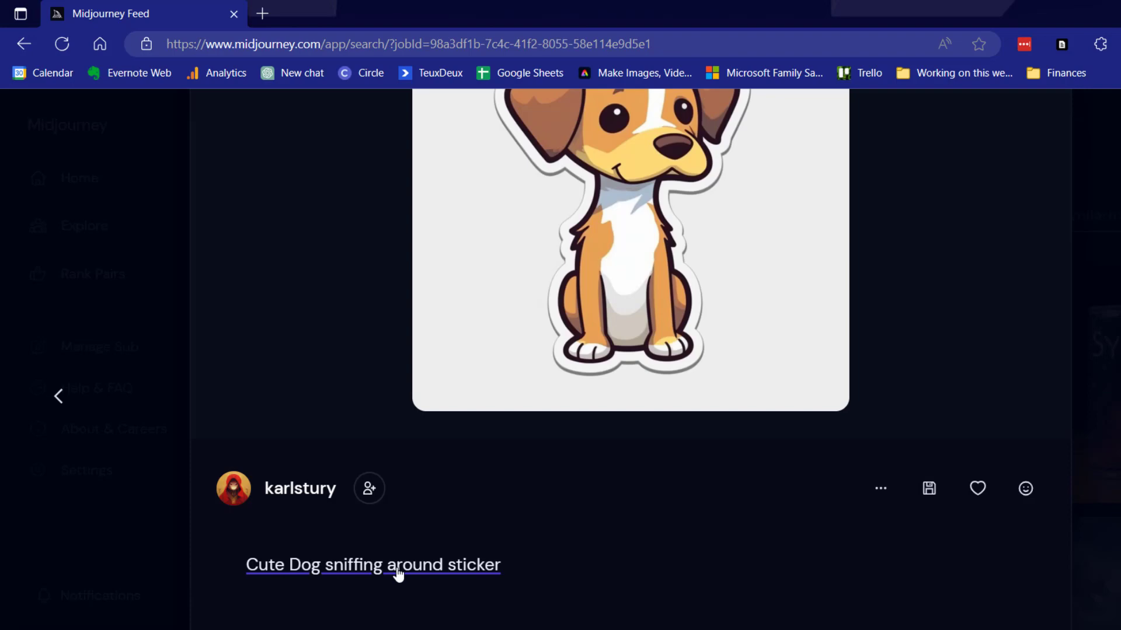
{"action": "scroll", "coordinate": [551, 571], "scroll_direction": "down", "scroll_amount": 3}
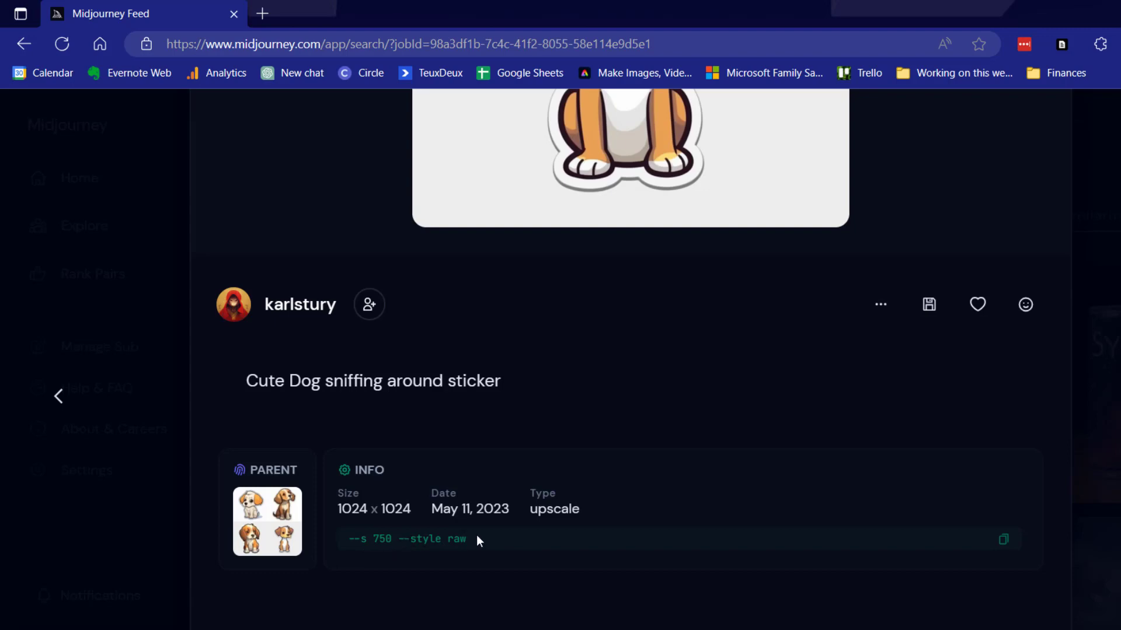
{"action": "scroll", "coordinate": [477, 534], "scroll_direction": "down", "scroll_amount": 3}
{"action": "scroll", "coordinate": [477, 537], "scroll_direction": "up", "scroll_amount": 6}
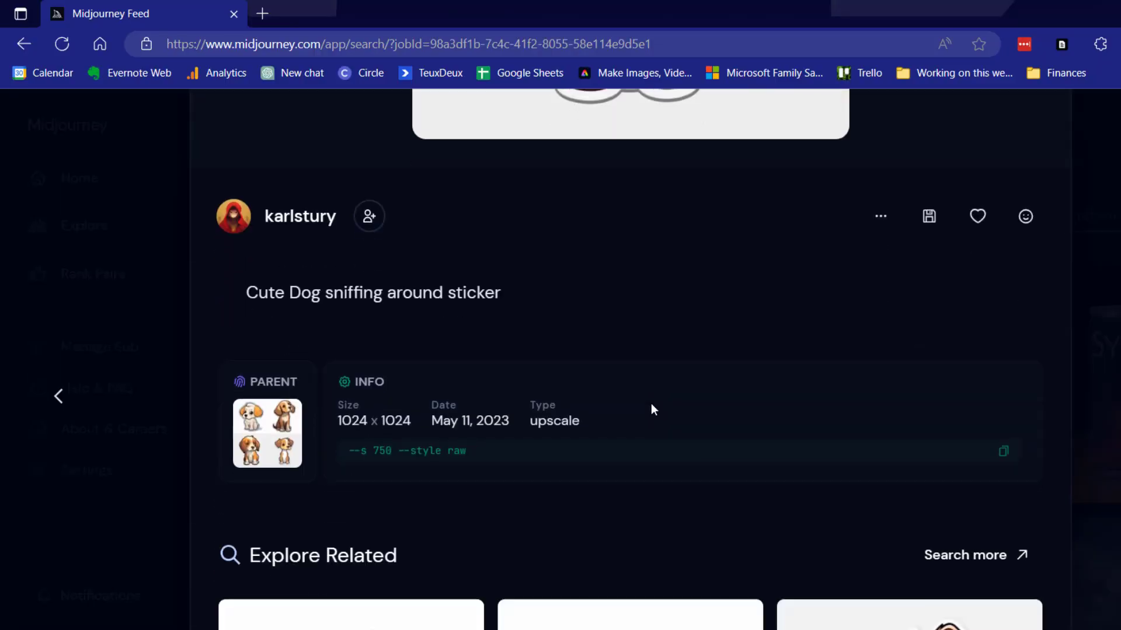
{"action": "scroll", "coordinate": [653, 409], "scroll_direction": "down", "scroll_amount": 3}
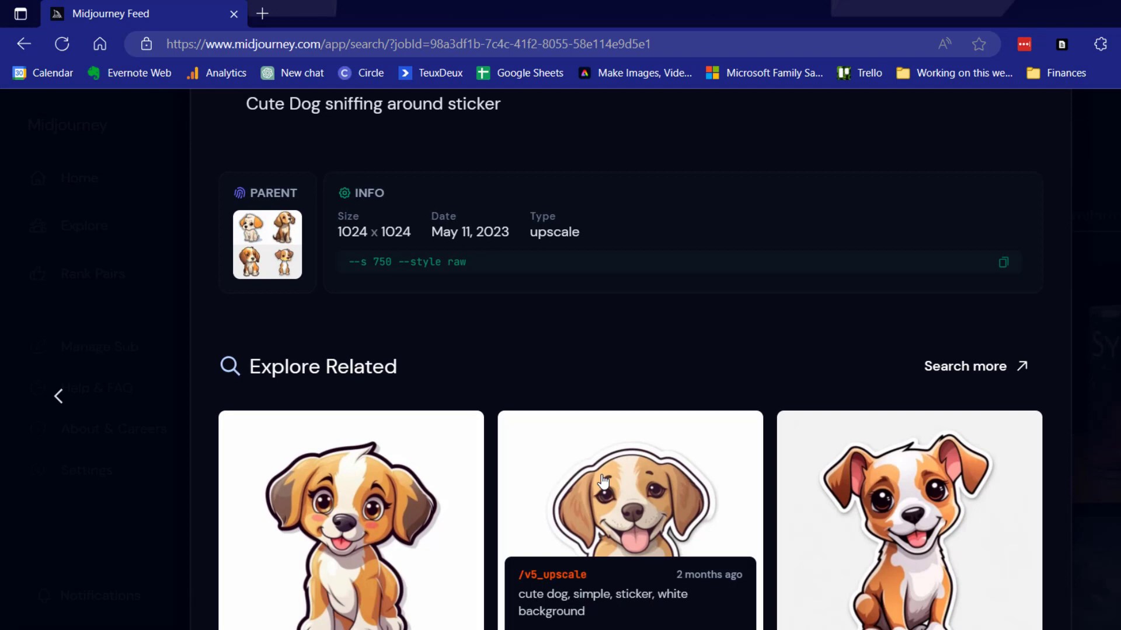
{"action": "scroll", "coordinate": [603, 482], "scroll_direction": "down", "scroll_amount": 6}
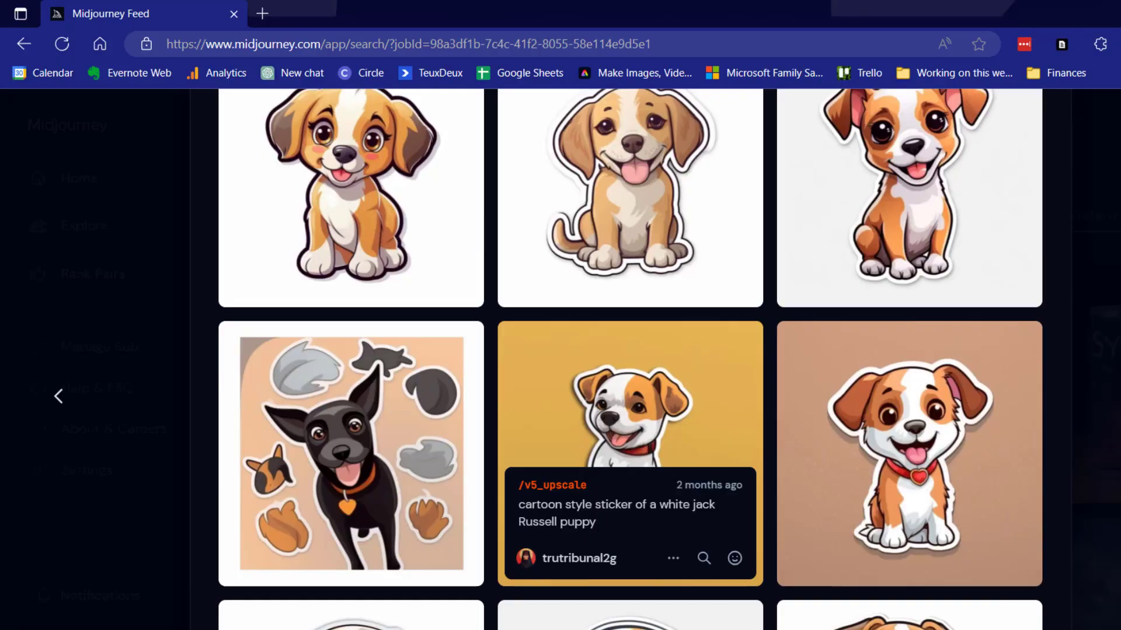
Step: Open the Jack Russell sticker creator's gallery and scroll through their 124 jobs of upscaled images
{"action": "left_click", "coordinate": [564, 561]}
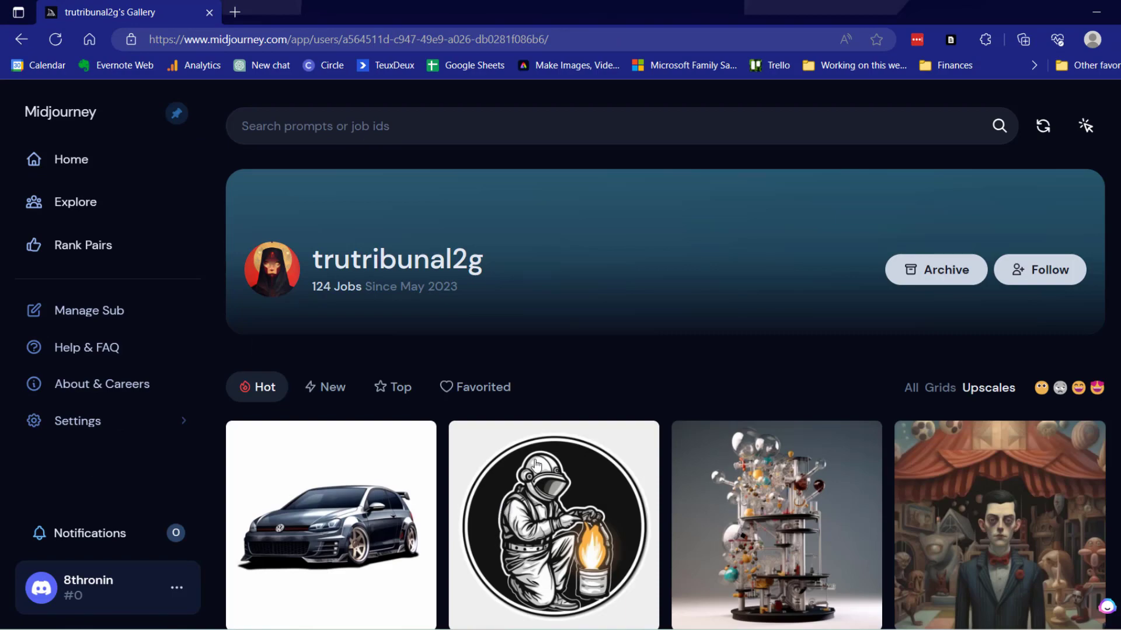
{"action": "scroll", "coordinate": [506, 510], "scroll_direction": "down", "scroll_amount": 5}
{"action": "scroll", "coordinate": [819, 326], "scroll_direction": "down", "scroll_amount": 7}
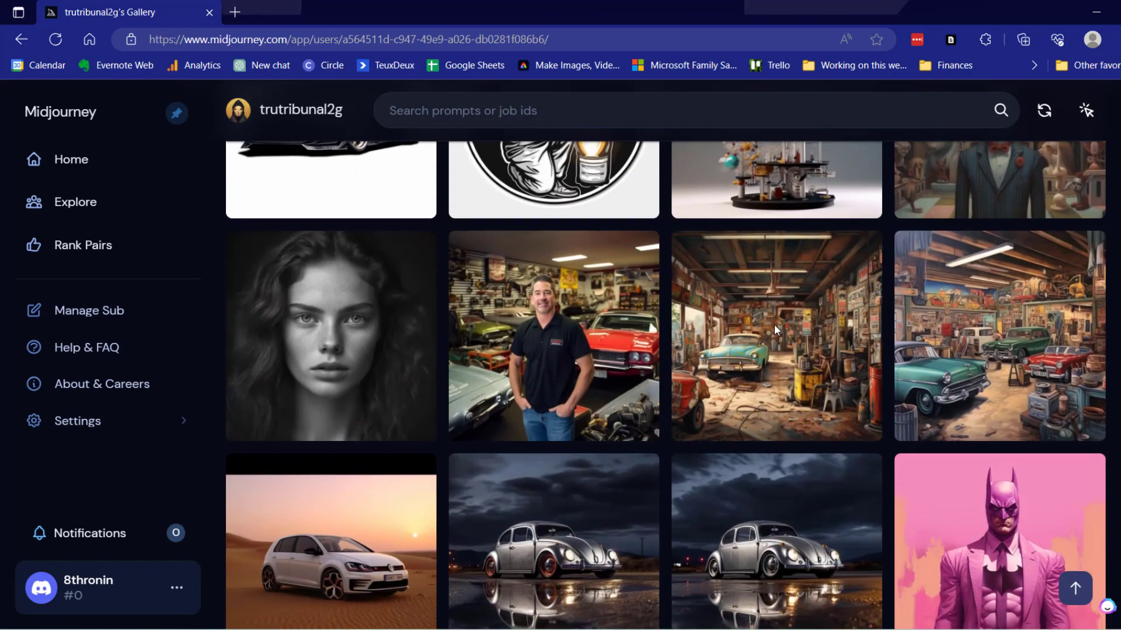
{"action": "scroll", "coordinate": [771, 331], "scroll_direction": "down", "scroll_amount": 2}
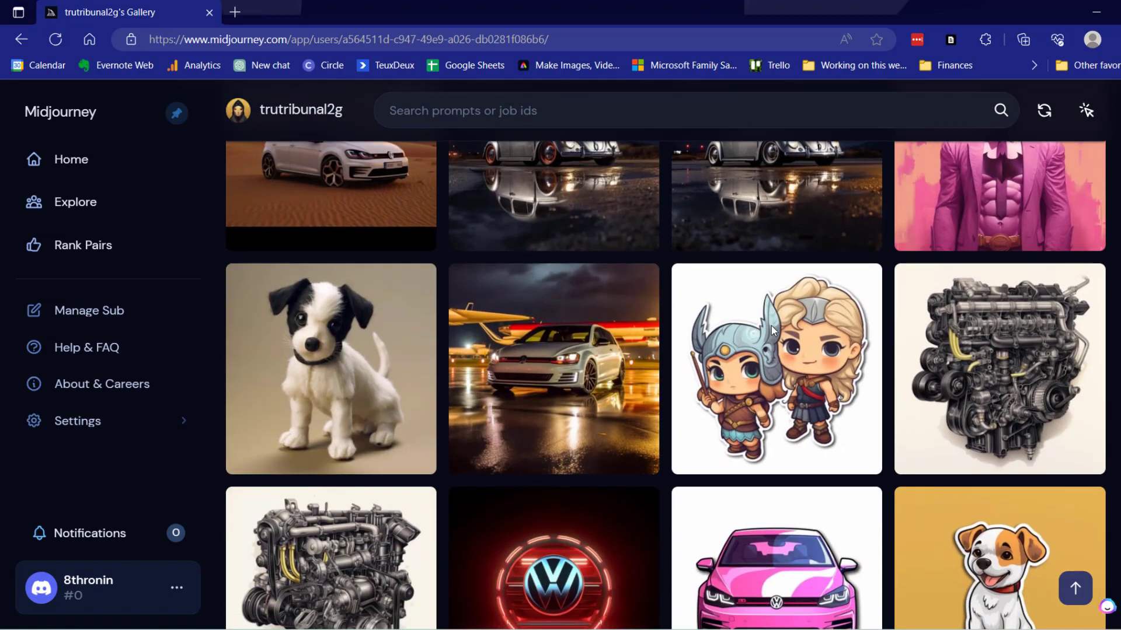
{"action": "scroll", "coordinate": [771, 327], "scroll_direction": "down", "scroll_amount": 2}
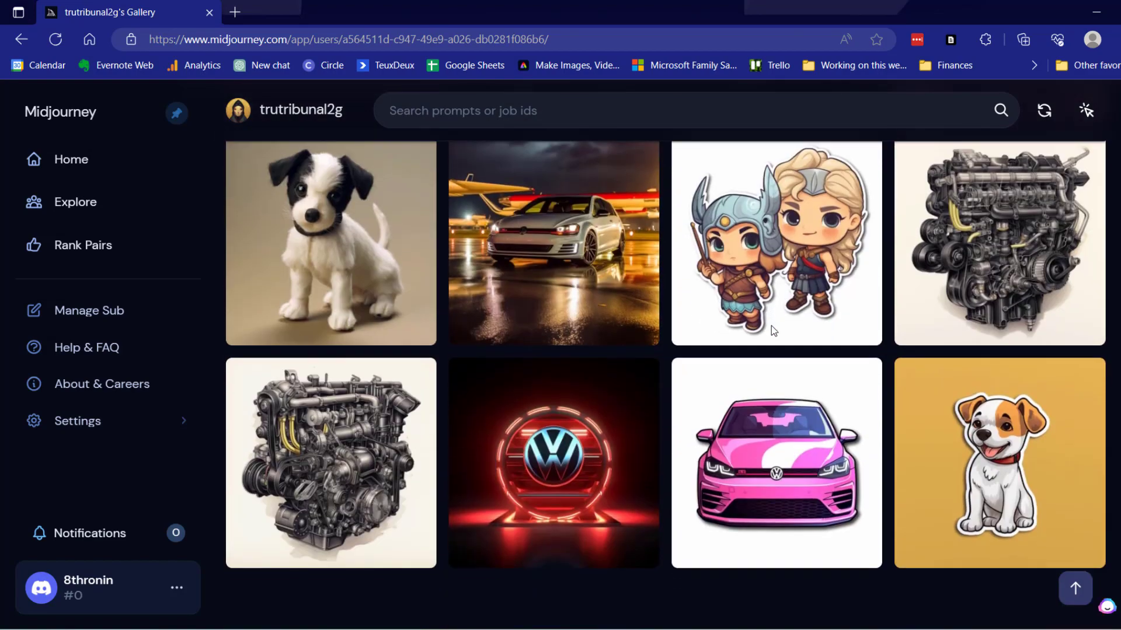
{"action": "scroll", "coordinate": [782, 339], "scroll_direction": "up", "scroll_amount": 6}
{"action": "scroll", "coordinate": [793, 351], "scroll_direction": "up", "scroll_amount": 9}
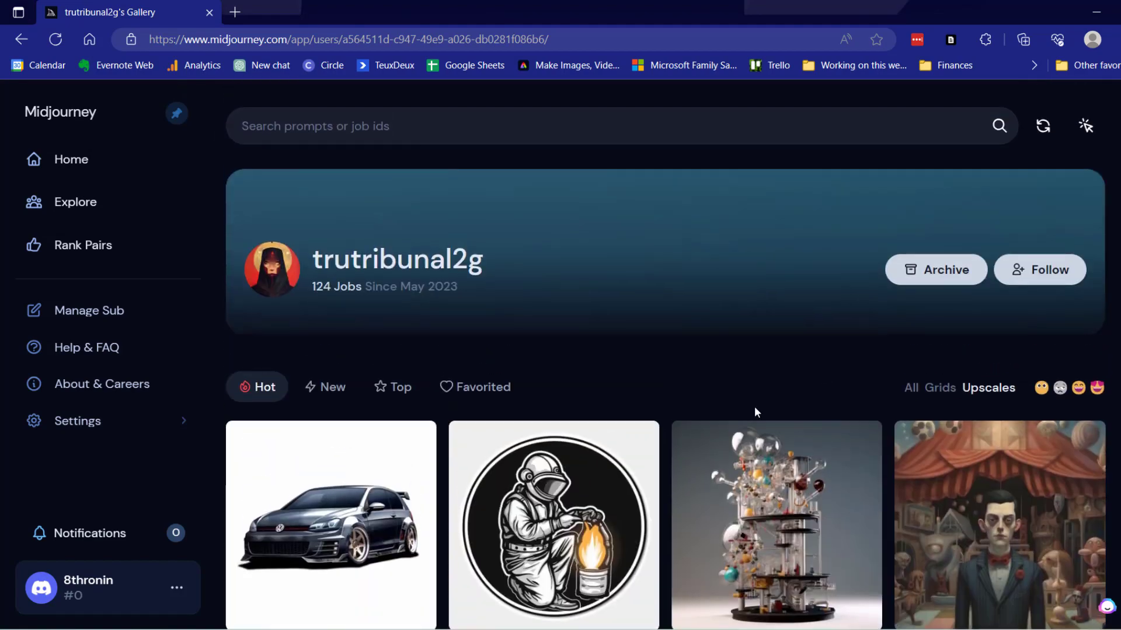
{"action": "scroll", "coordinate": [754, 406], "scroll_direction": "down", "scroll_amount": 3}
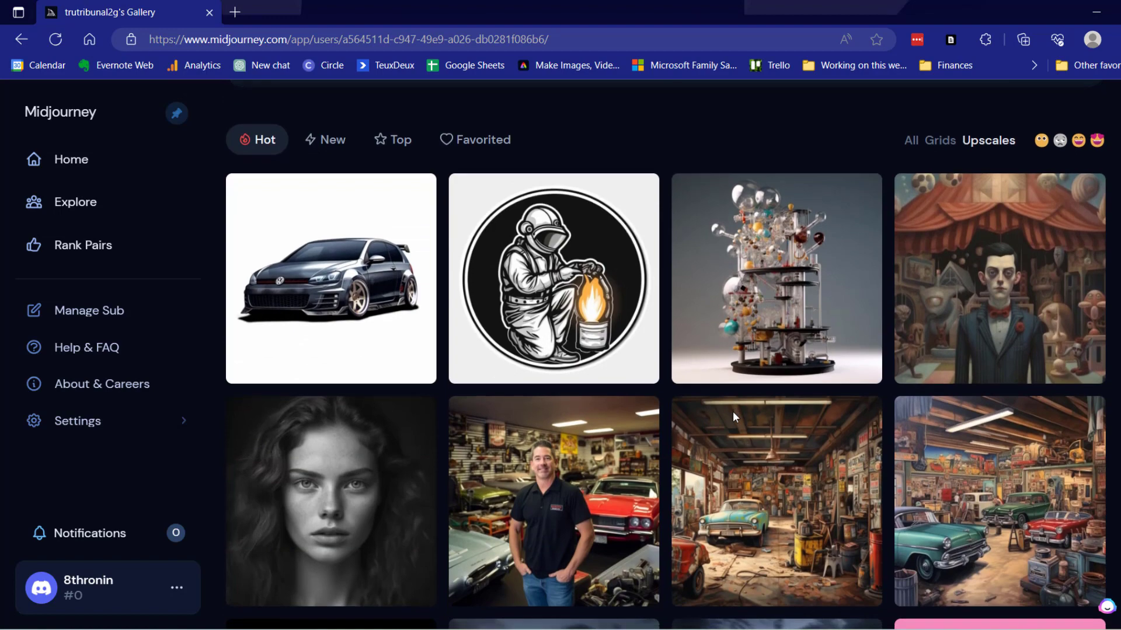
{"action": "scroll", "coordinate": [734, 411], "scroll_direction": "up", "scroll_amount": 2}
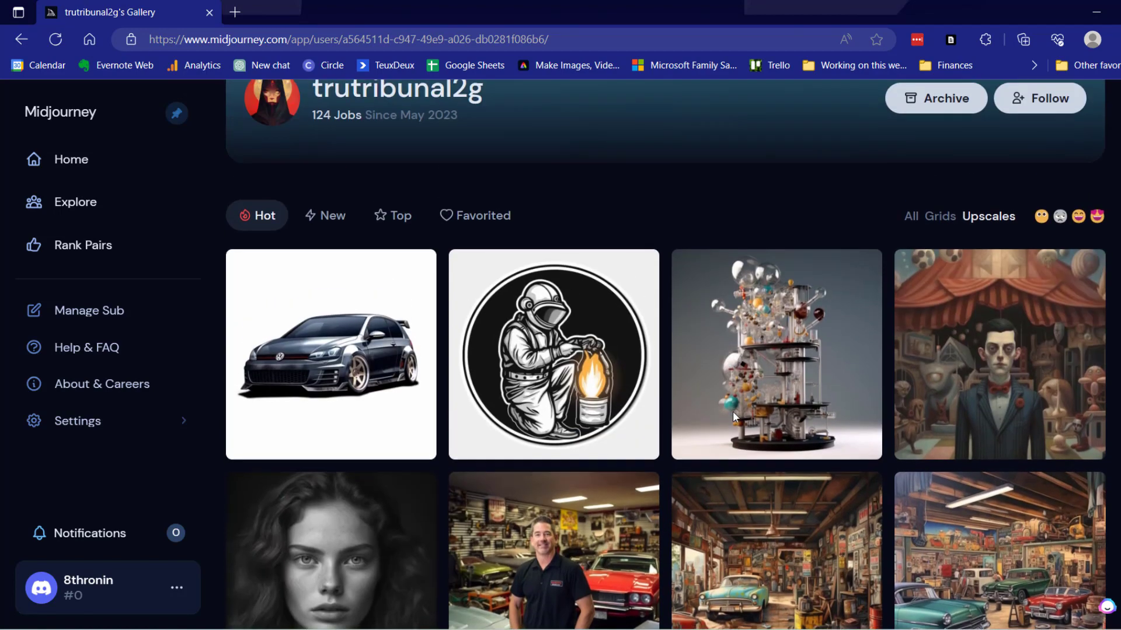
{"action": "scroll", "coordinate": [942, 452], "scroll_direction": "up", "scroll_amount": 3}
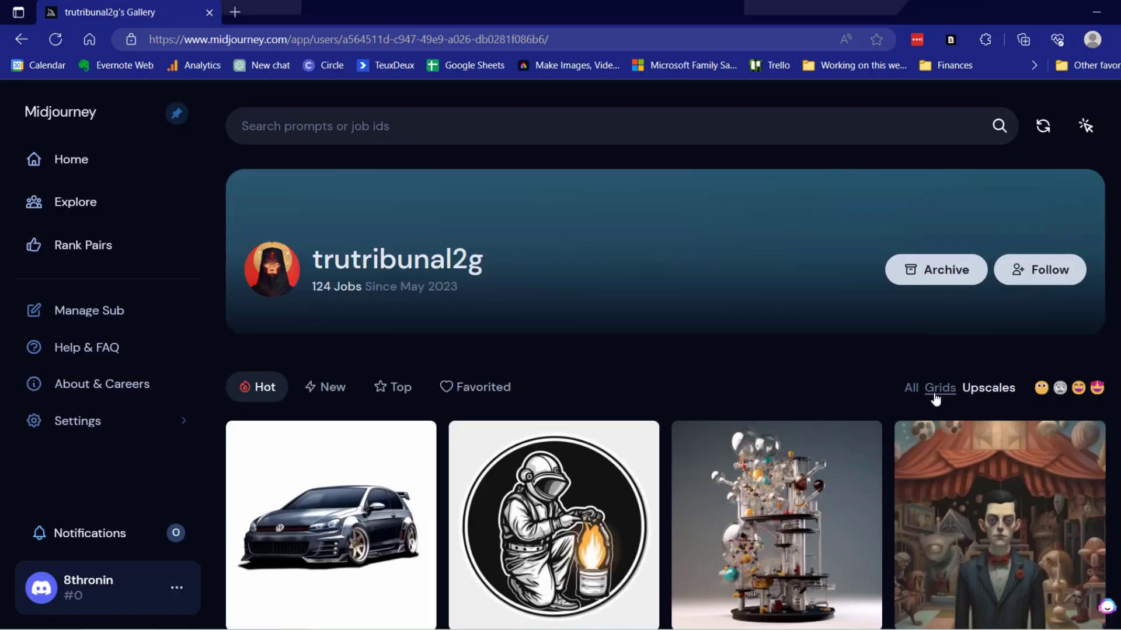
Step: View the creator's comic-style car sticker grid, 'Comic style sticker, automotive, white background, bold outline', 1024 x 1024
{"action": "left_click", "coordinate": [936, 399]}
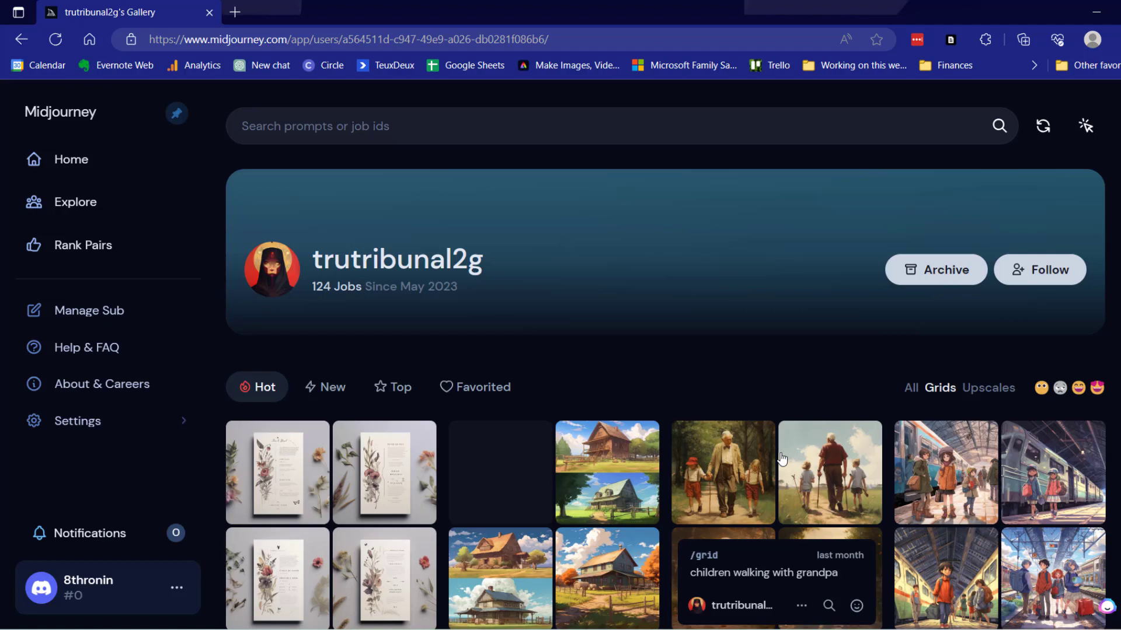
{"action": "scroll", "coordinate": [782, 460], "scroll_direction": "down", "scroll_amount": 1}
{"action": "scroll", "coordinate": [781, 460], "scroll_direction": "down", "scroll_amount": 1}
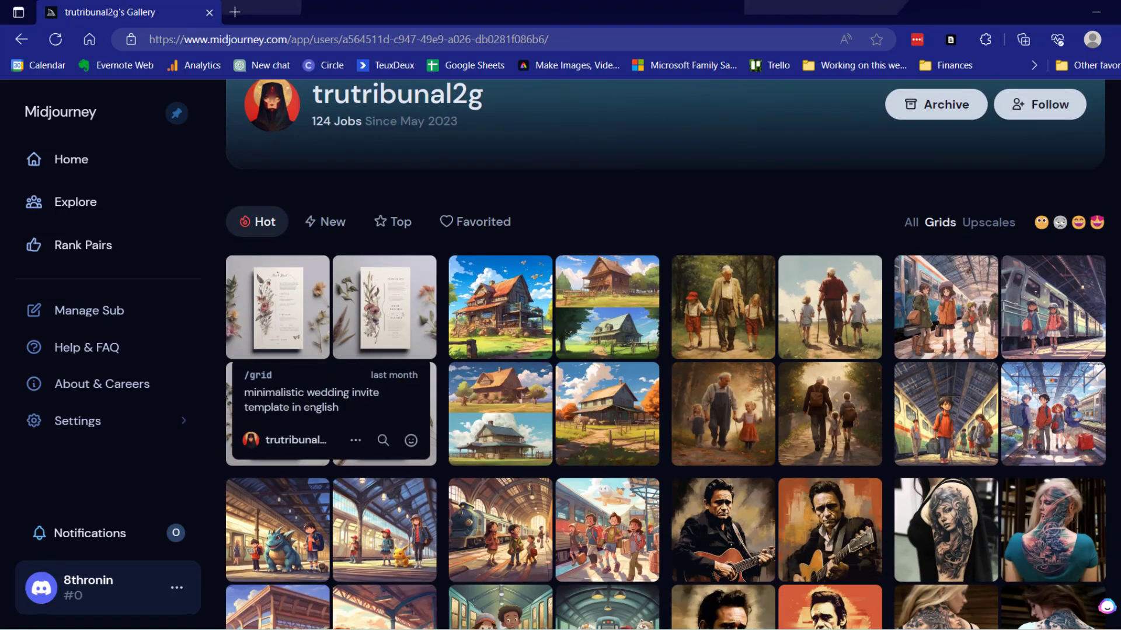
{"action": "scroll", "coordinate": [759, 444], "scroll_direction": "down", "scroll_amount": 3}
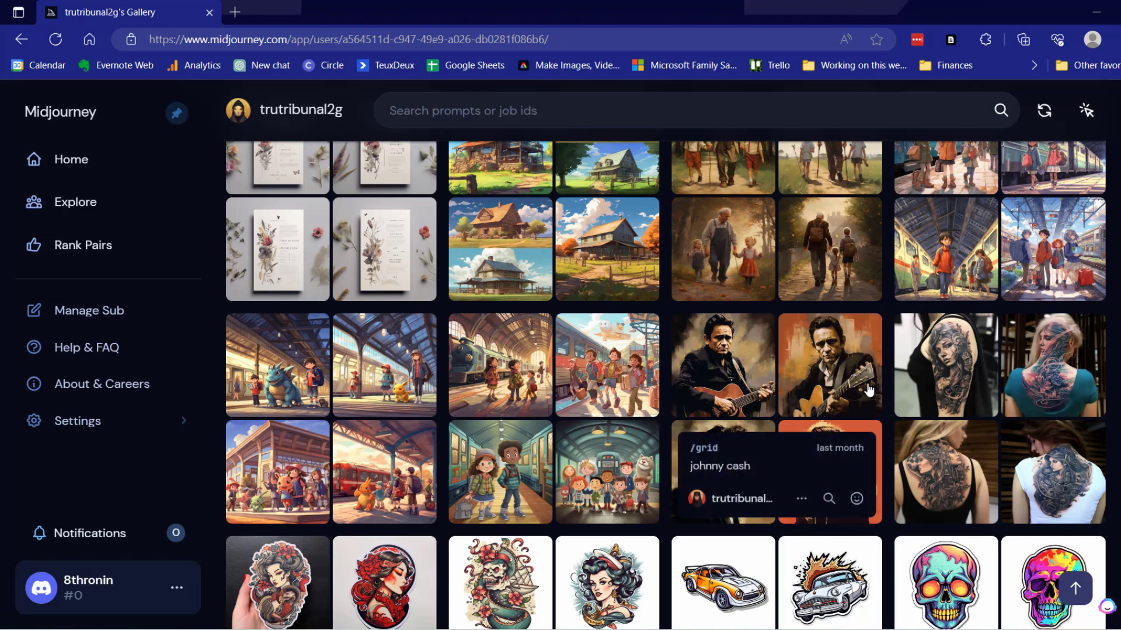
{"action": "scroll", "coordinate": [869, 390], "scroll_direction": "down", "scroll_amount": 4}
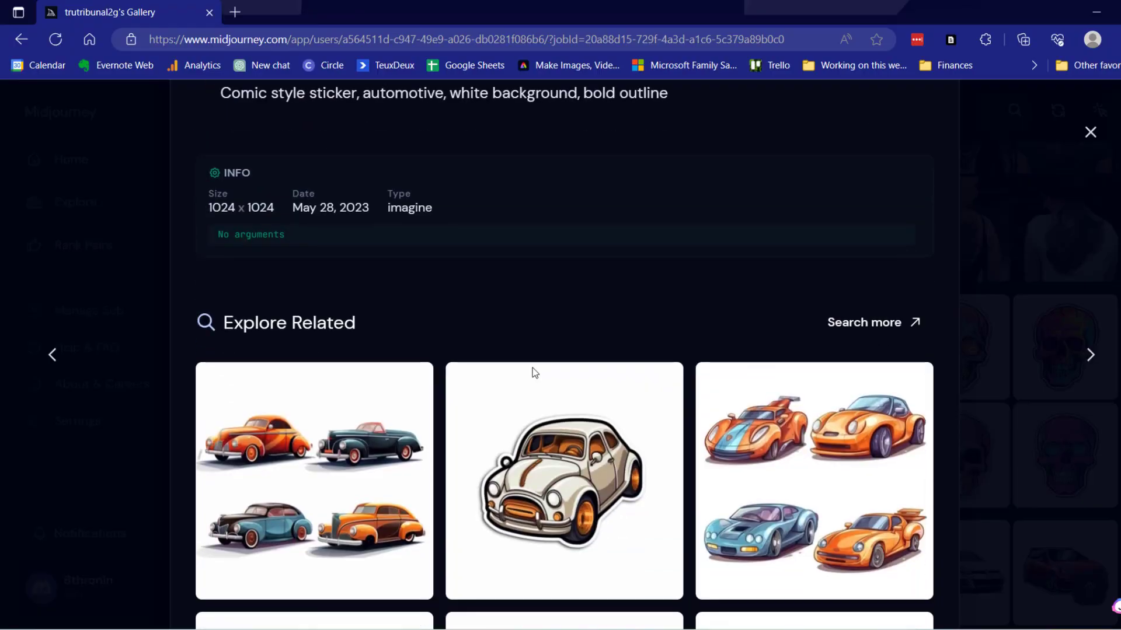
{"action": "scroll", "coordinate": [533, 374], "scroll_direction": "up", "scroll_amount": 5}
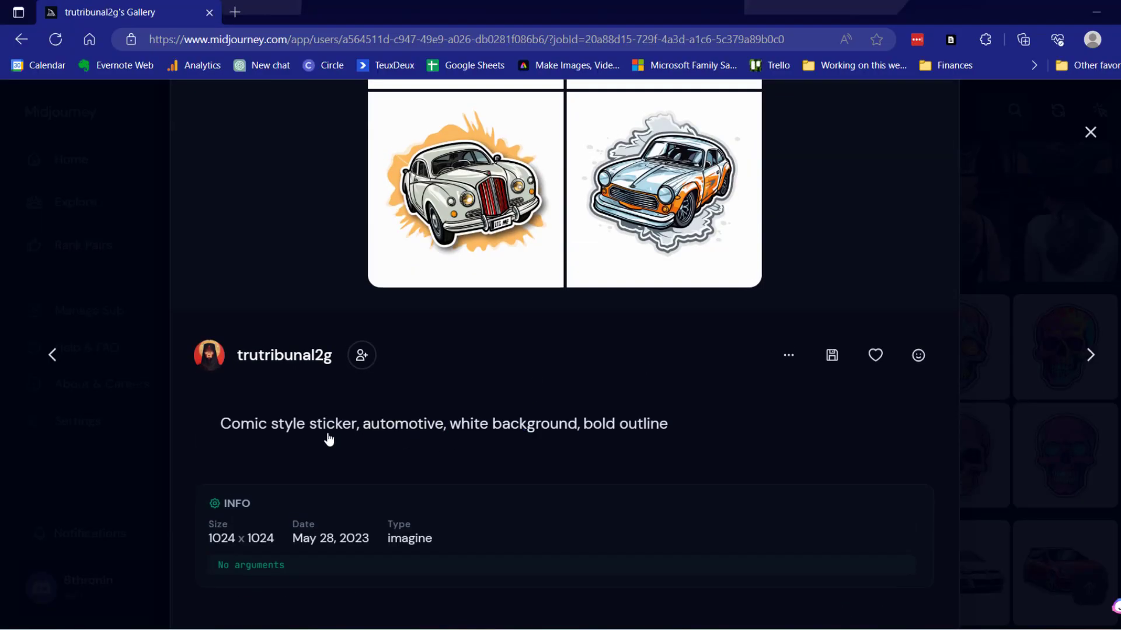
Step: Close the car sticker's details and browse only the gallery's upscaled images
{"action": "left_click", "coordinate": [1089, 133]}
{"action": "scroll", "coordinate": [993, 350], "scroll_direction": "up", "scroll_amount": 10}
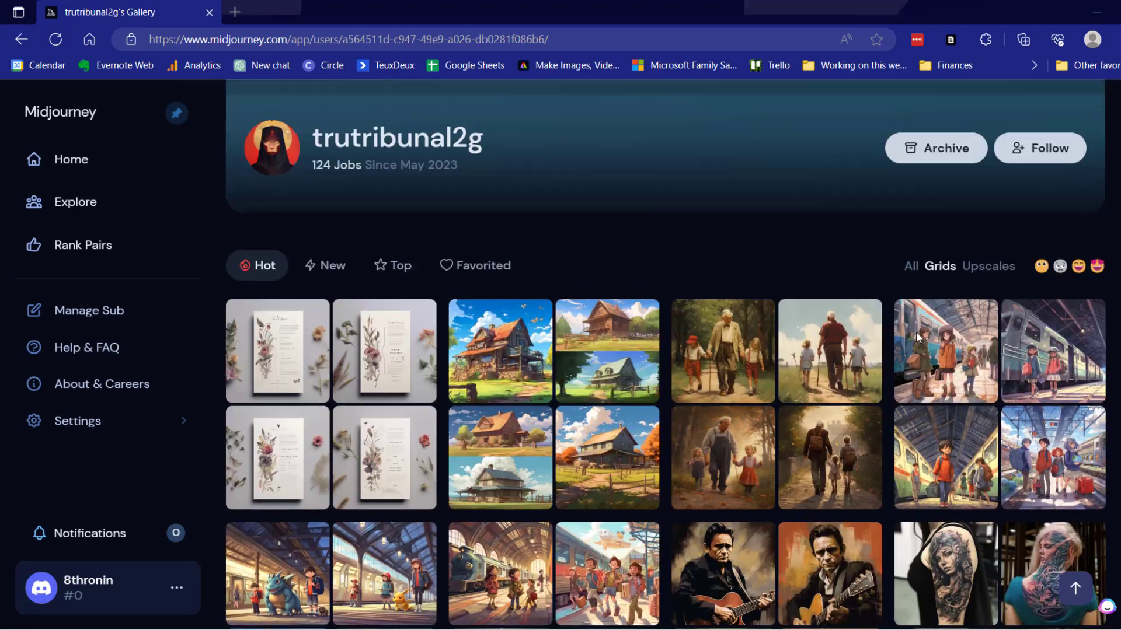
{"action": "left_click", "coordinate": [987, 388]}
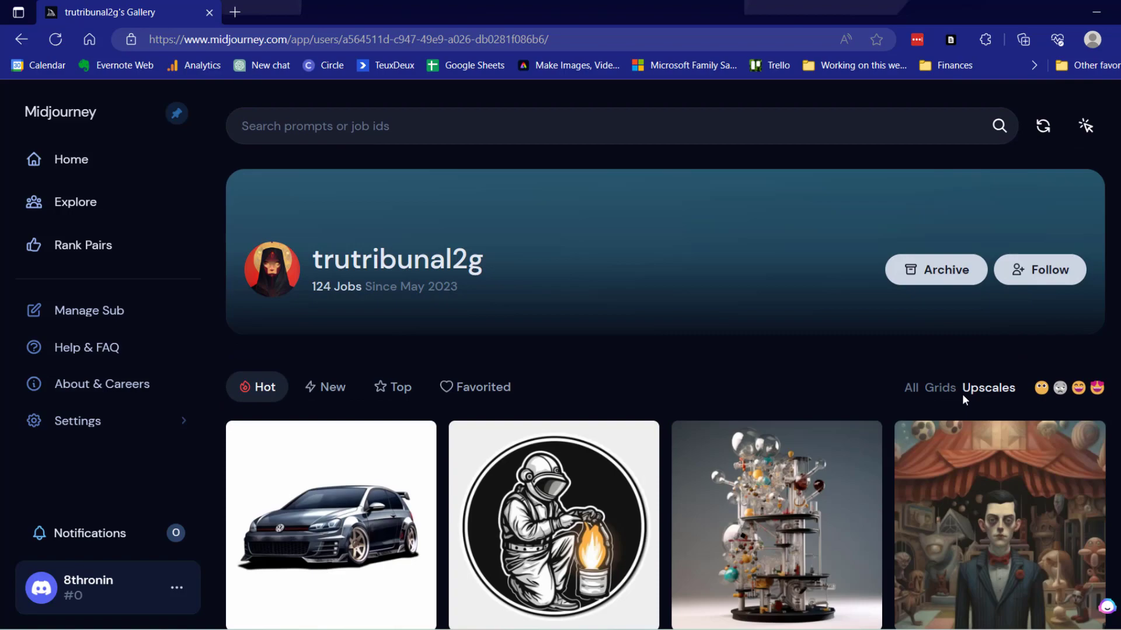
{"action": "scroll", "coordinate": [493, 385], "scroll_direction": "down", "scroll_amount": 15}
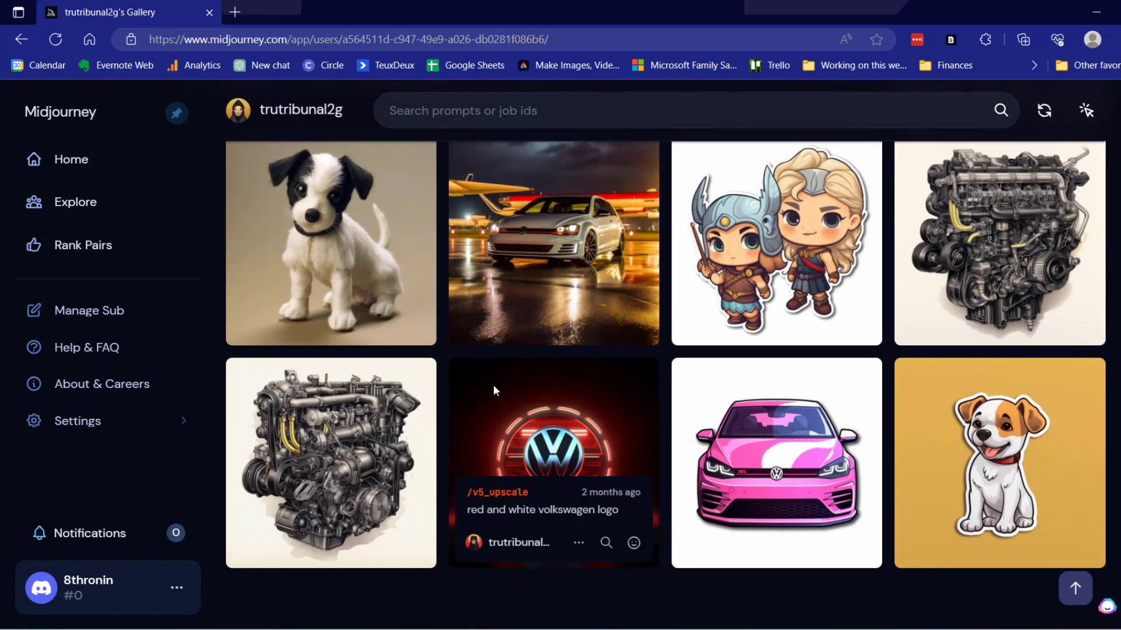
{"action": "scroll", "coordinate": [563, 390], "scroll_direction": "up", "scroll_amount": 8}
{"action": "scroll", "coordinate": [564, 397], "scroll_direction": "up", "scroll_amount": 2}
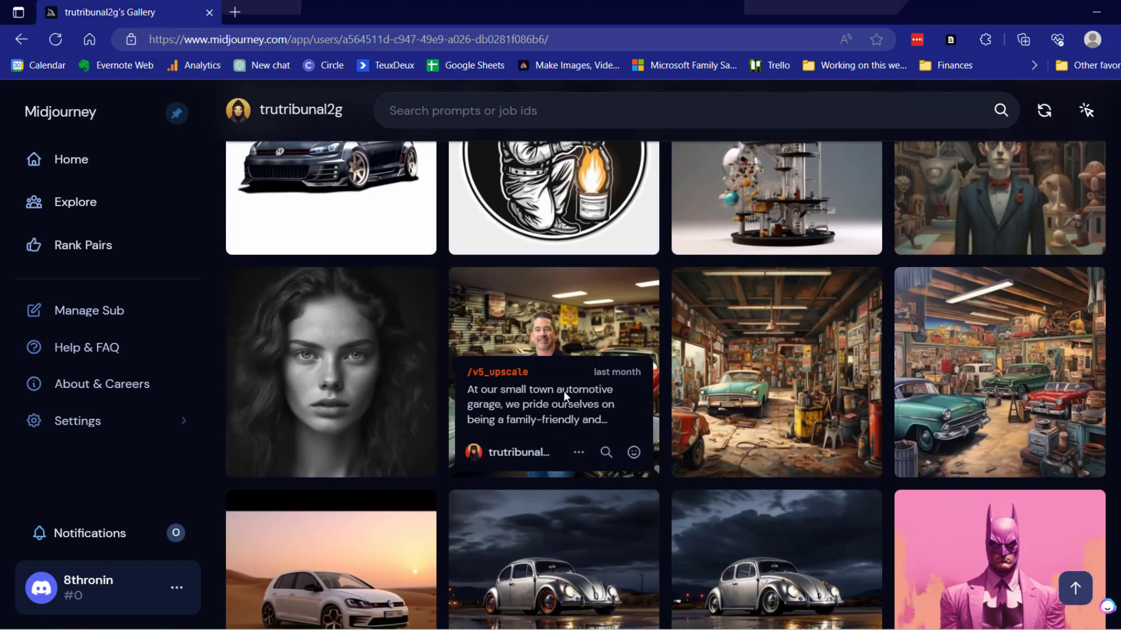
{"action": "scroll", "coordinate": [563, 391], "scroll_direction": "up", "scroll_amount": 5}
{"action": "scroll", "coordinate": [572, 397], "scroll_direction": "down", "scroll_amount": 15}
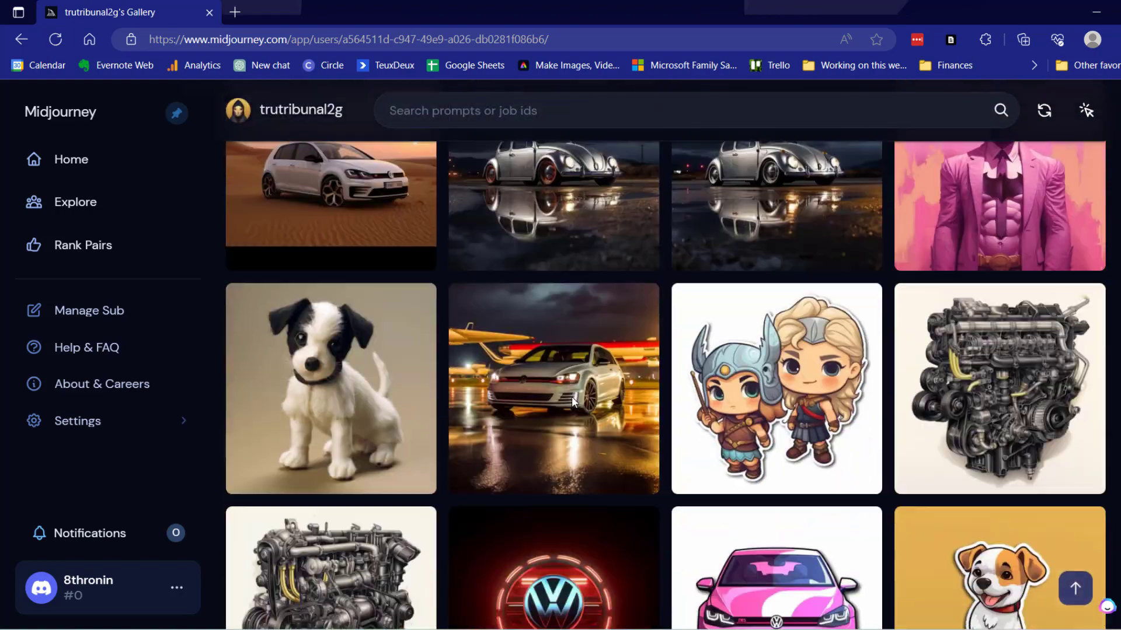
{"action": "mouse_move", "coordinate": [1036, 452]}
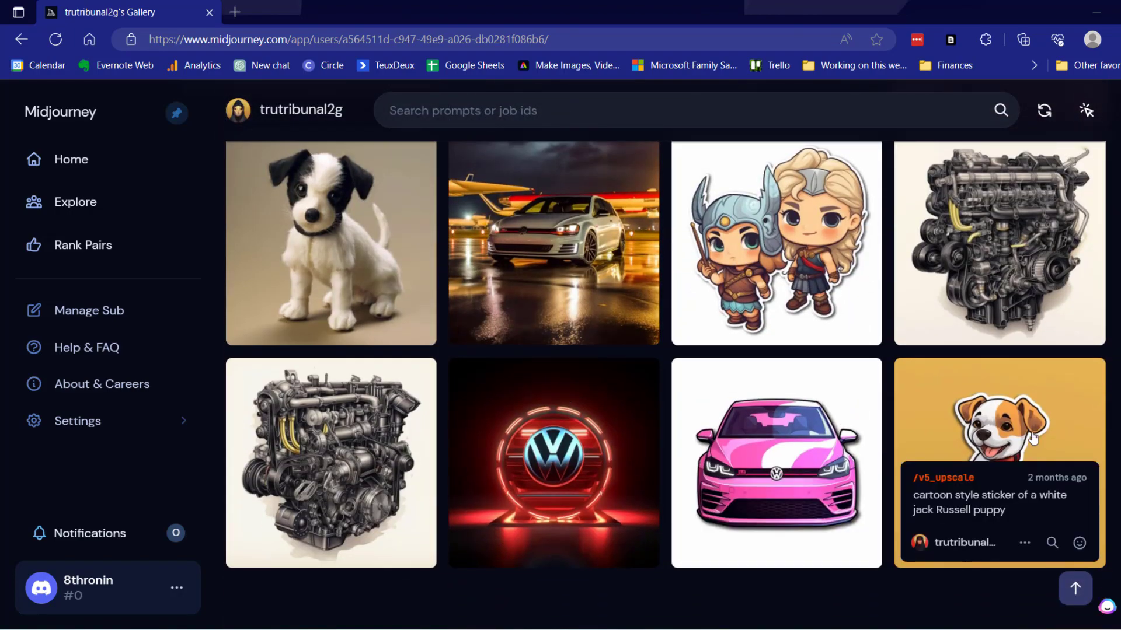
{"action": "scroll", "coordinate": [1031, 432], "scroll_direction": "up", "scroll_amount": 15}
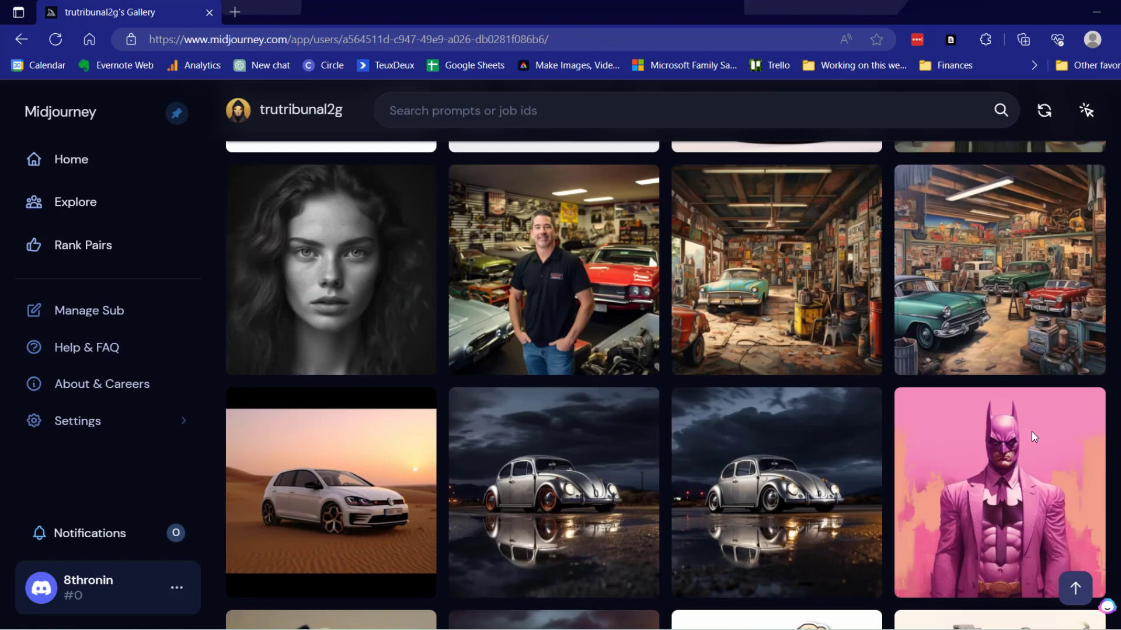
Step: Filter the gallery to grid images and browse them
{"action": "left_click", "coordinate": [940, 342]}
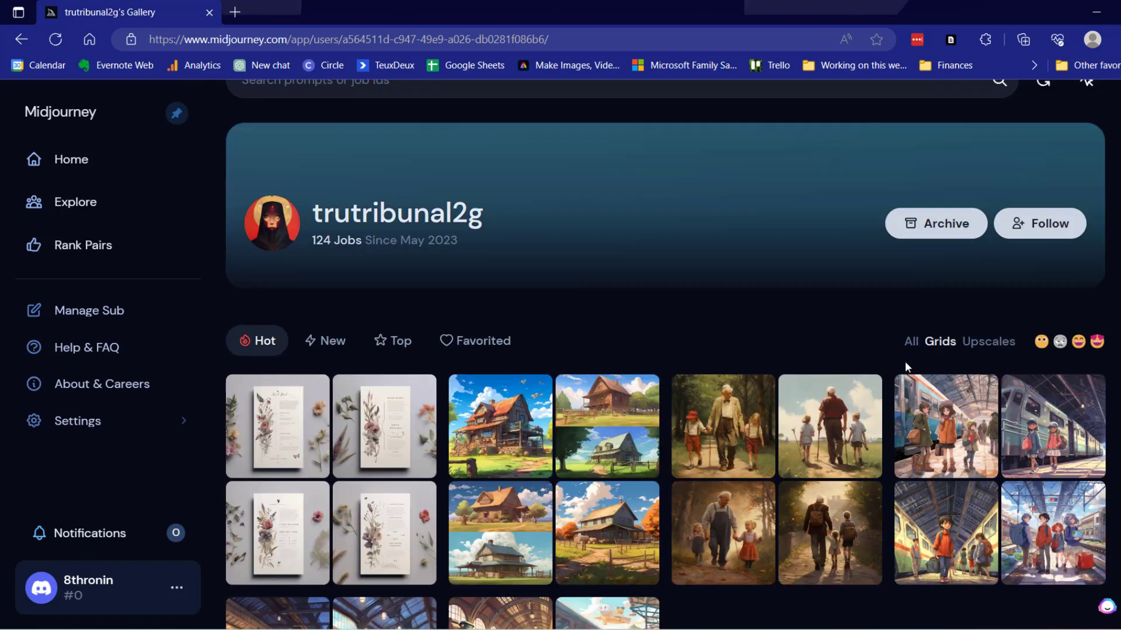
{"action": "scroll", "coordinate": [772, 435], "scroll_direction": "down", "scroll_amount": 3}
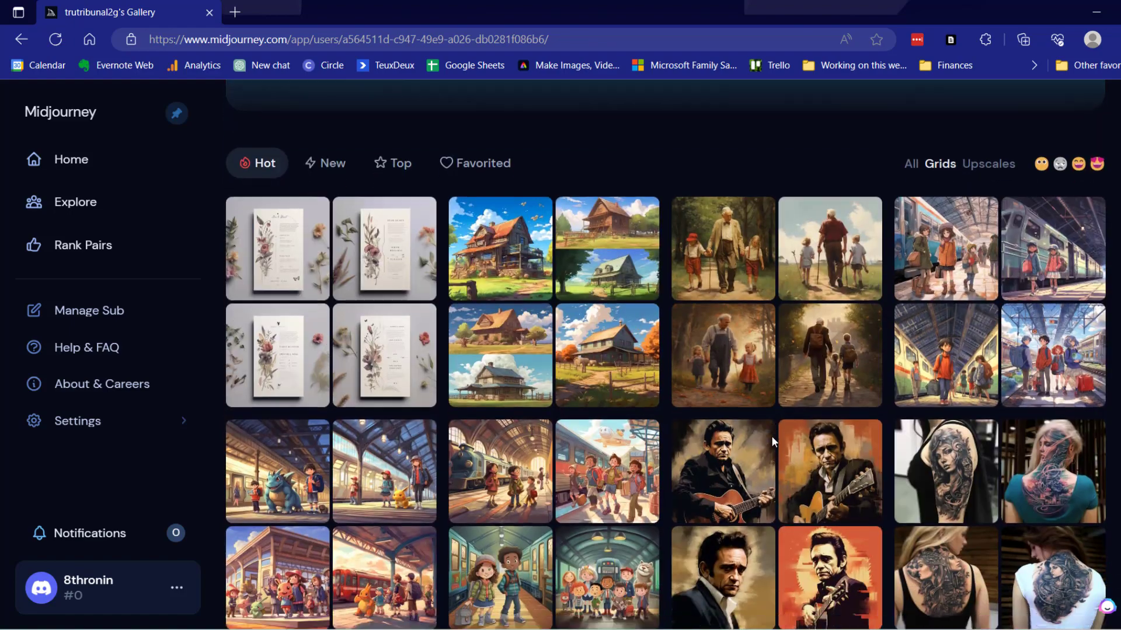
{"action": "scroll", "coordinate": [772, 442], "scroll_direction": "up", "scroll_amount": 3}
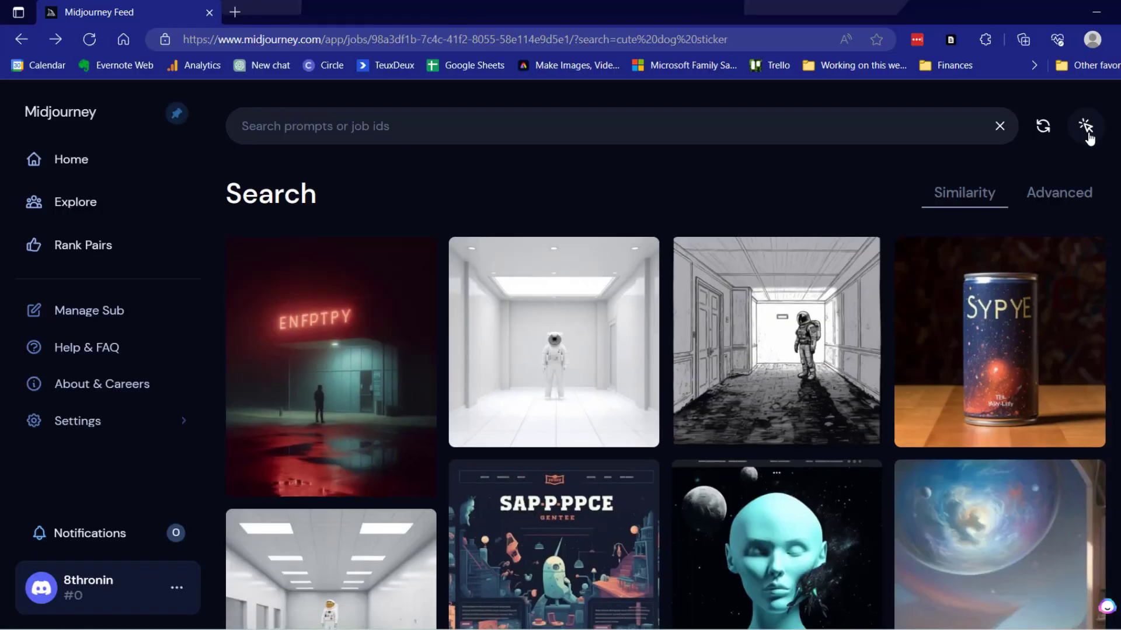
Step: Open the creator's gallery for an empty-room astronaut image in the search results
{"action": "scroll", "coordinate": [690, 365], "scroll_direction": "down", "scroll_amount": 6}
{"action": "scroll", "coordinate": [690, 366], "scroll_direction": "down", "scroll_amount": 10}
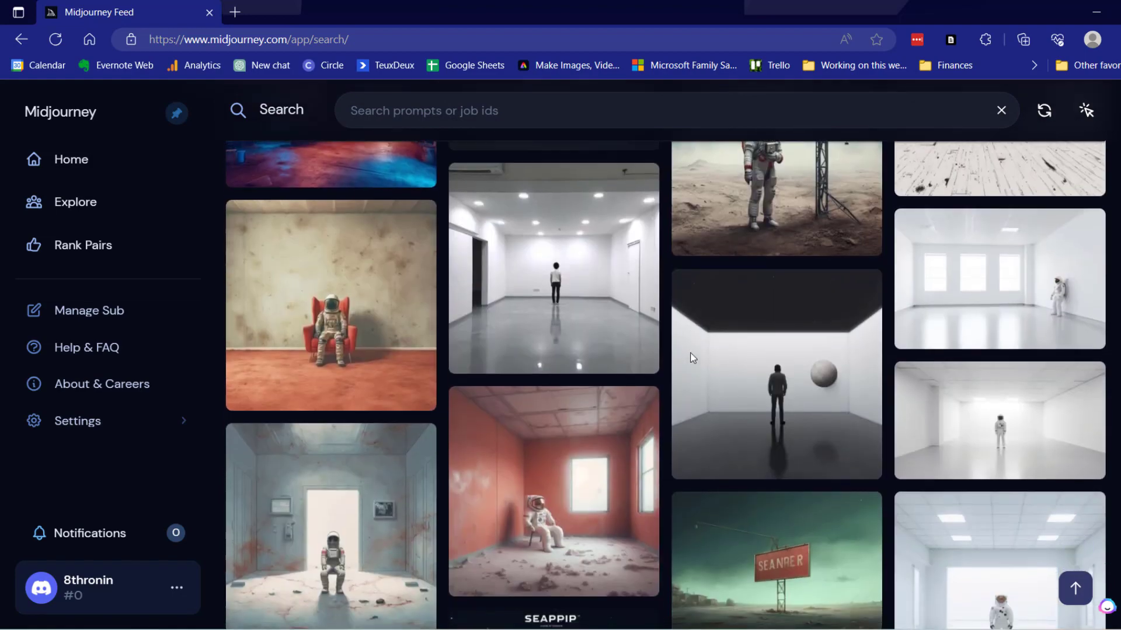
{"action": "mouse_move", "coordinate": [543, 262]}
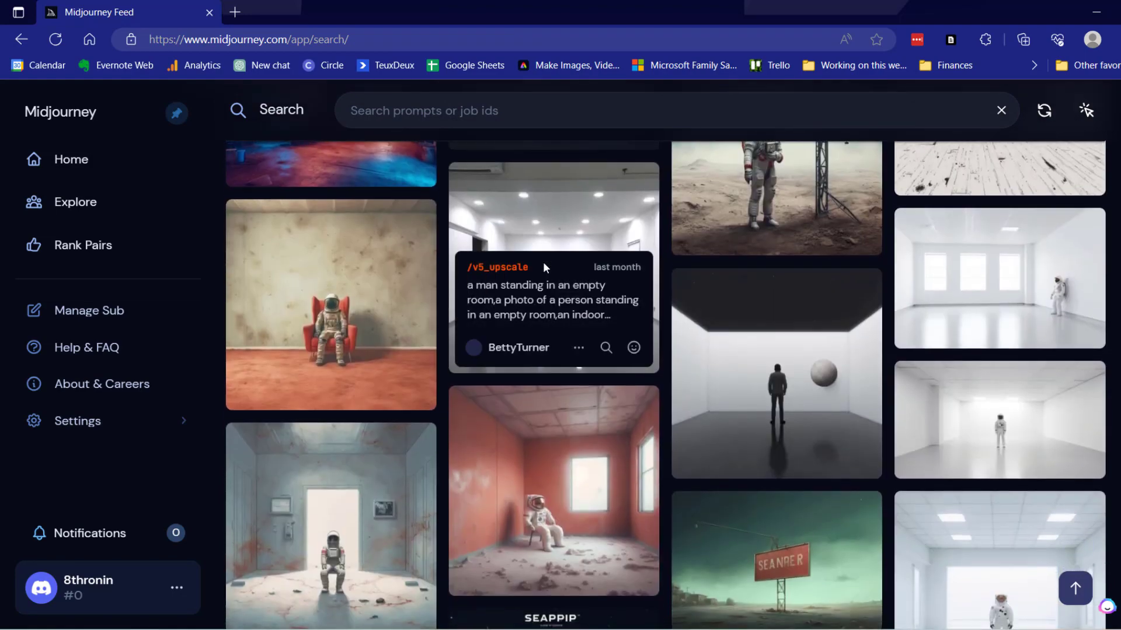
{"action": "left_click", "coordinate": [523, 353]}
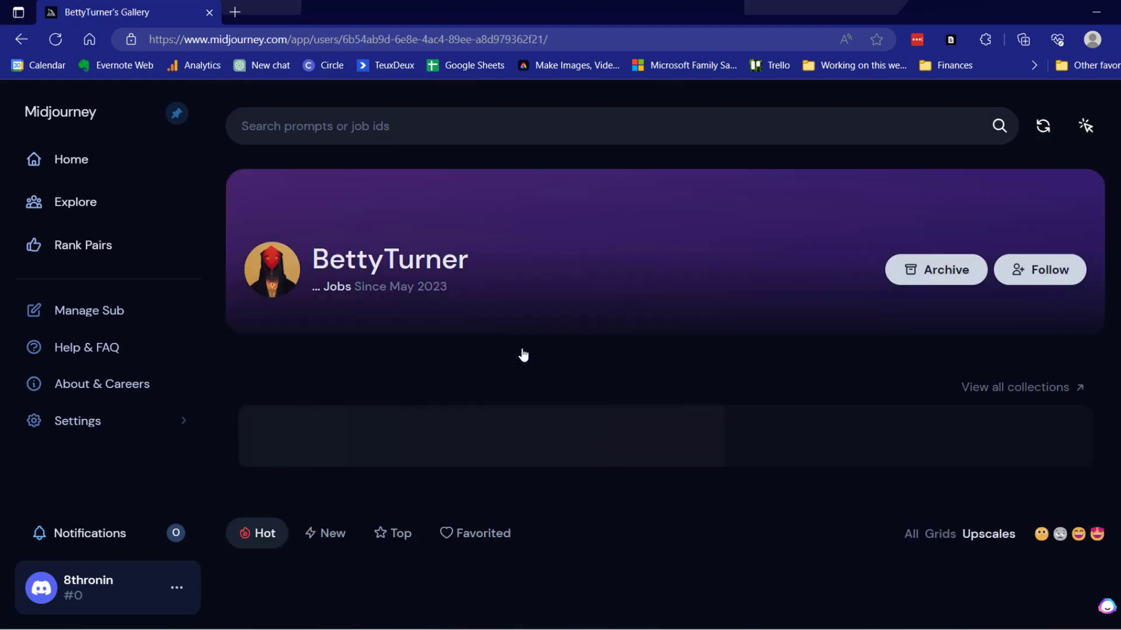
{"action": "scroll", "coordinate": [701, 419], "scroll_direction": "down", "scroll_amount": 2}
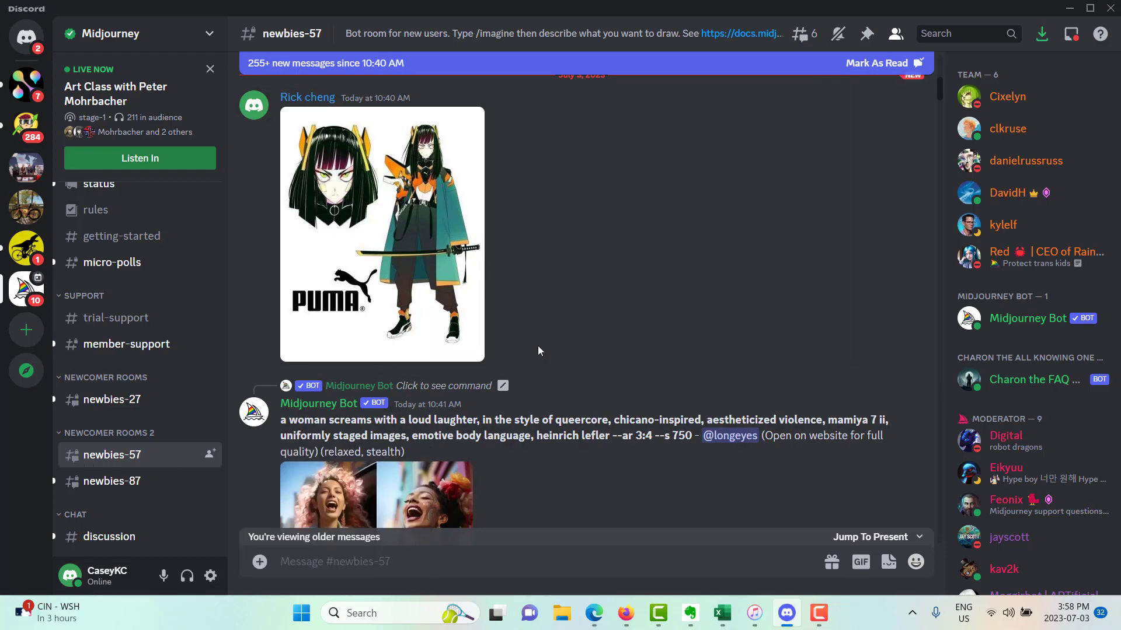
Step: Scroll #newbies-57 down to the upscaled Image #2 of the smiling woman with flowers in her hair
{"action": "scroll", "coordinate": [662, 376], "scroll_direction": "down", "scroll_amount": 15}
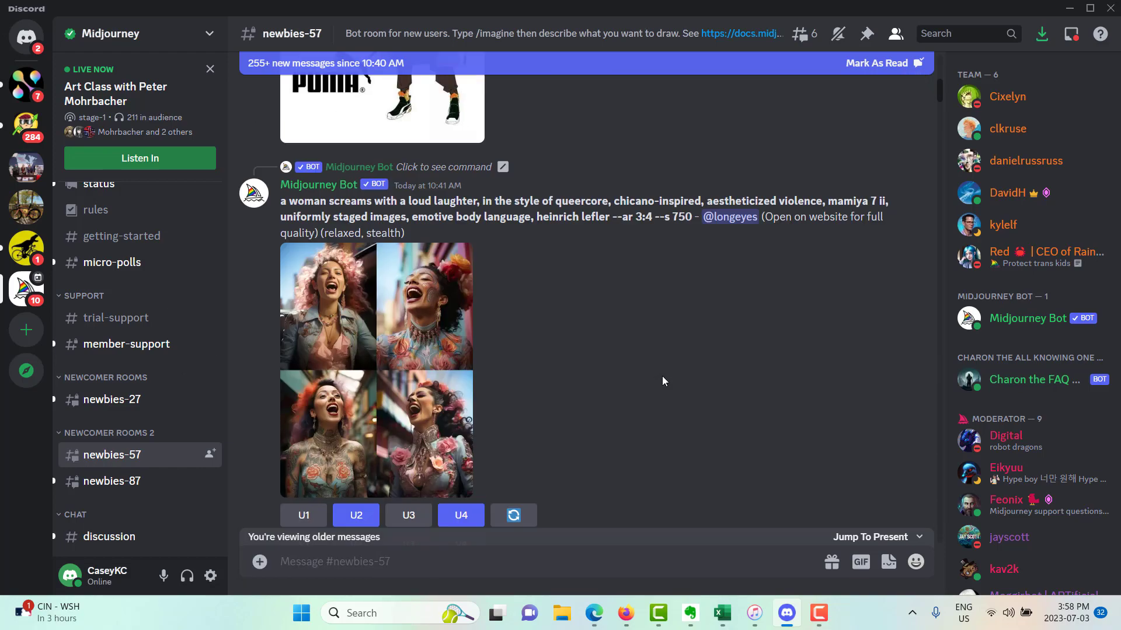
{"action": "scroll", "coordinate": [443, 292], "scroll_direction": "down", "scroll_amount": 3}
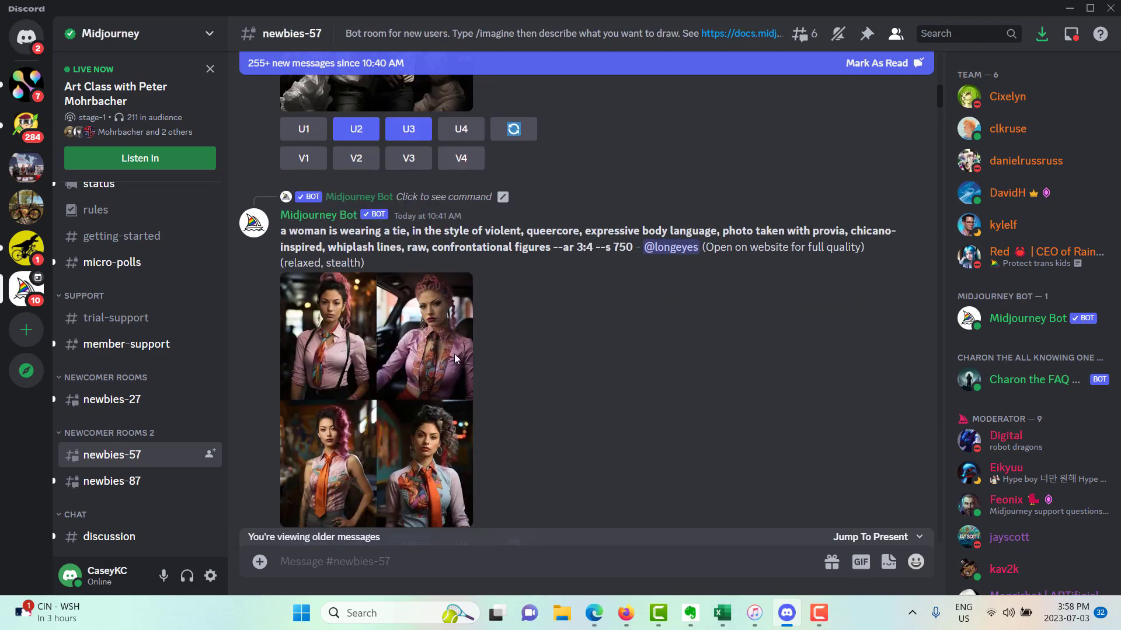
{"action": "scroll", "coordinate": [621, 335], "scroll_direction": "down", "scroll_amount": 10}
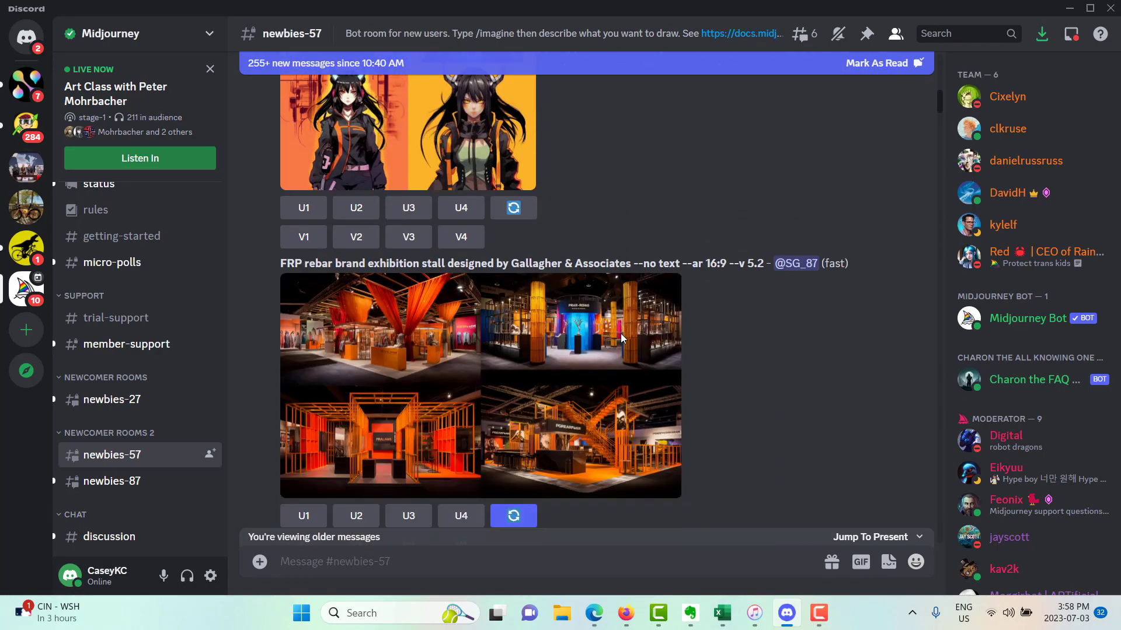
{"action": "scroll", "coordinate": [621, 338], "scroll_direction": "down", "scroll_amount": 2}
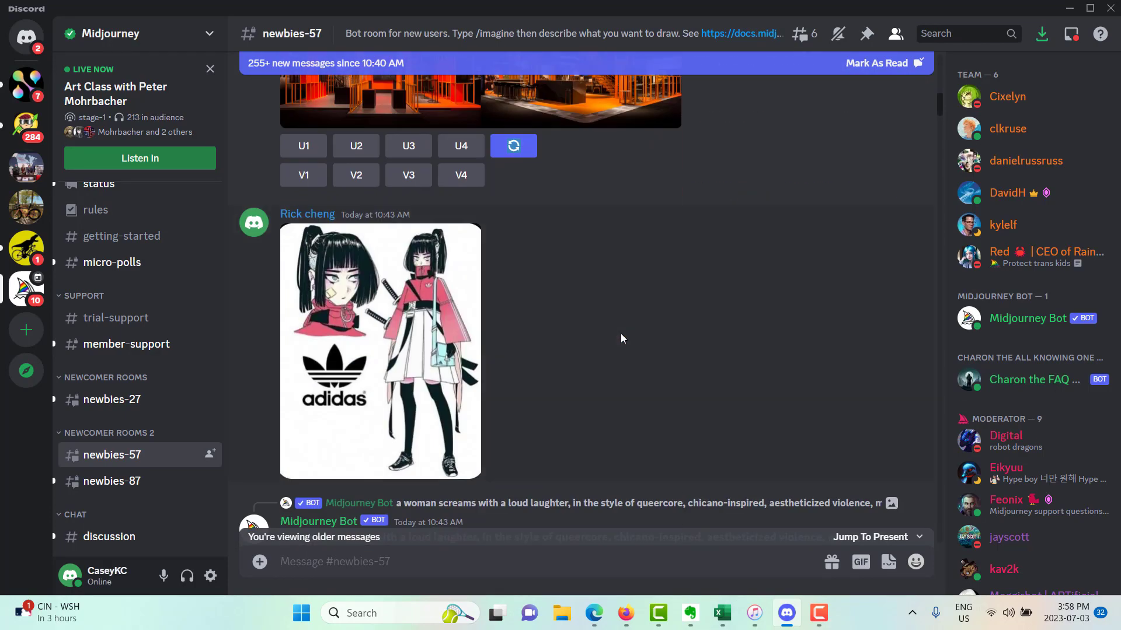
{"action": "scroll", "coordinate": [635, 318], "scroll_direction": "down", "scroll_amount": 7}
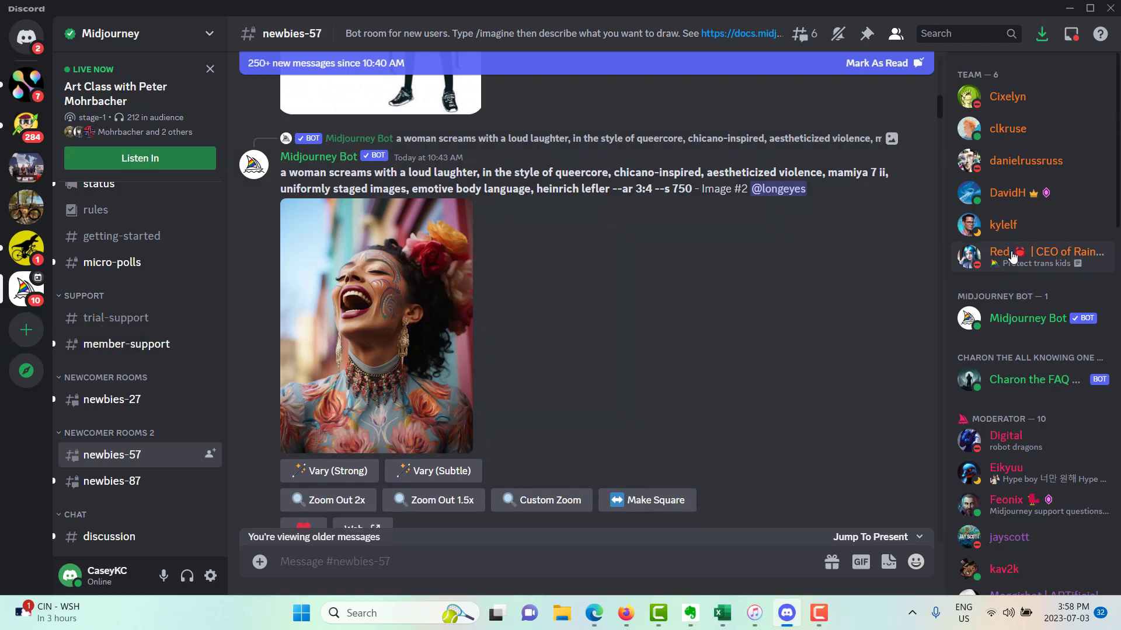
Step: Bring up the Midjourney Bot's member options in the member list to message it
{"action": "right_click", "coordinate": [1012, 321]}
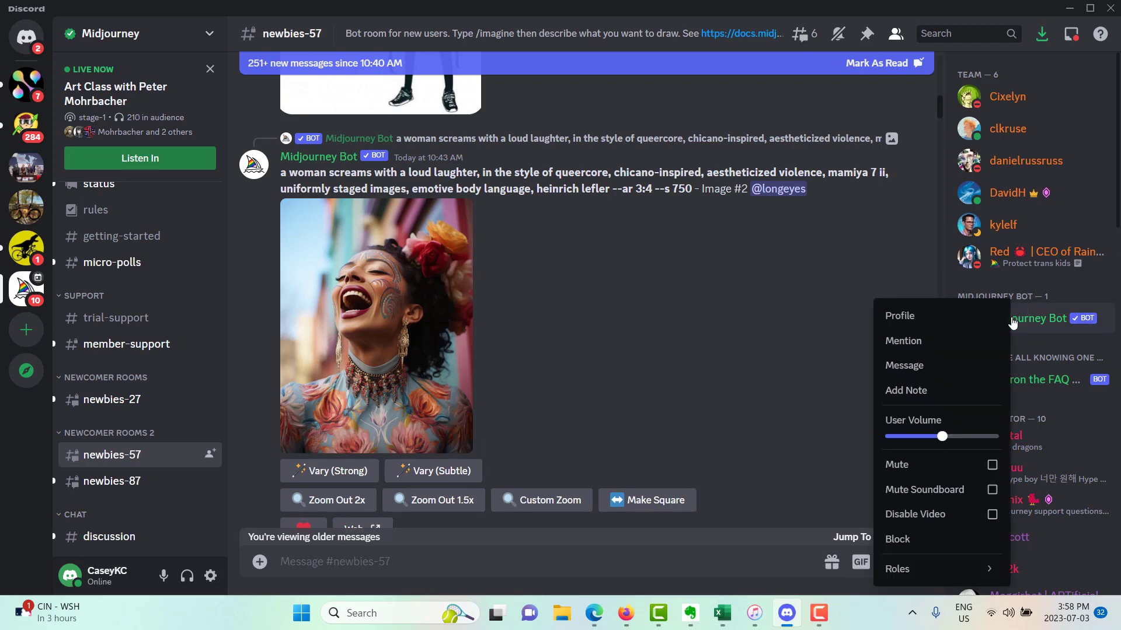
{"action": "left_click", "coordinate": [1040, 341]}
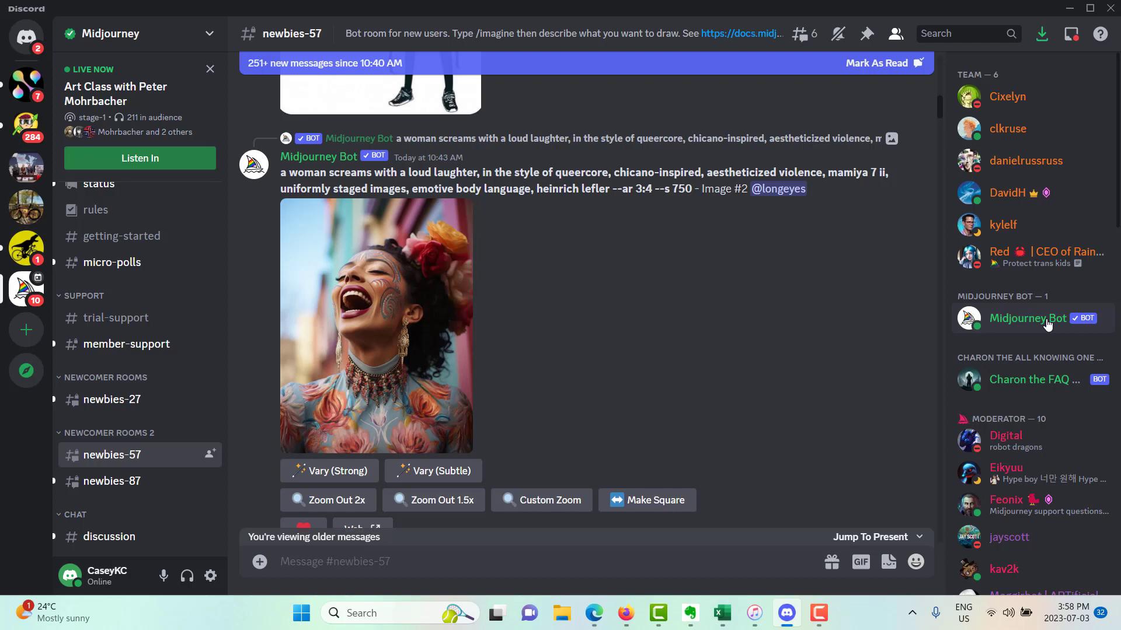
{"action": "left_click", "coordinate": [894, 35]}
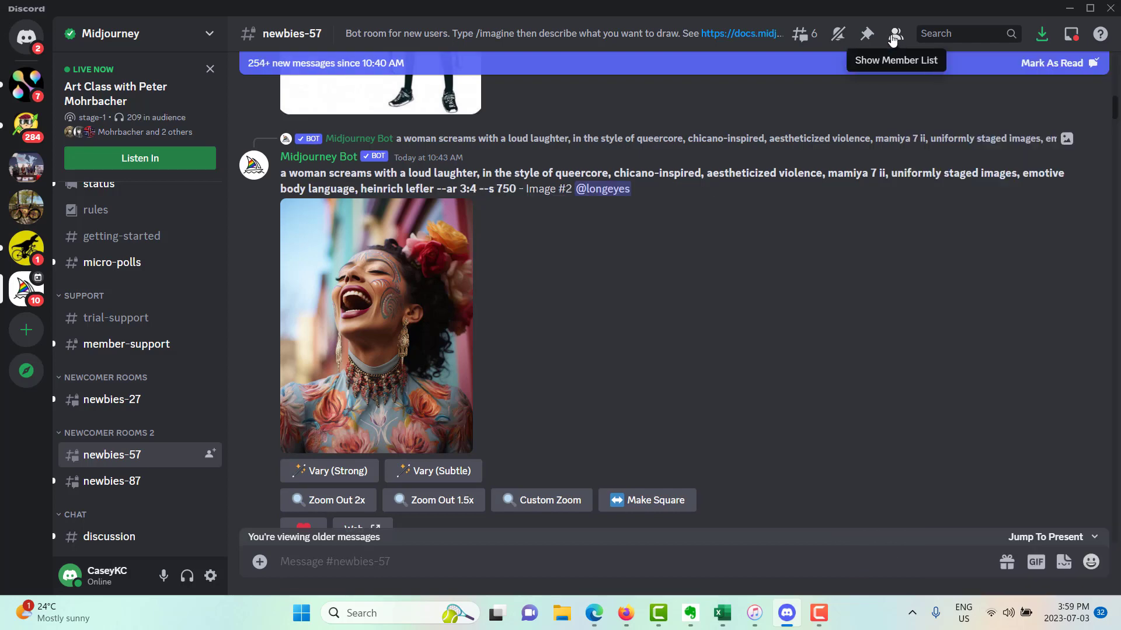
{"action": "left_click", "coordinate": [894, 35]}
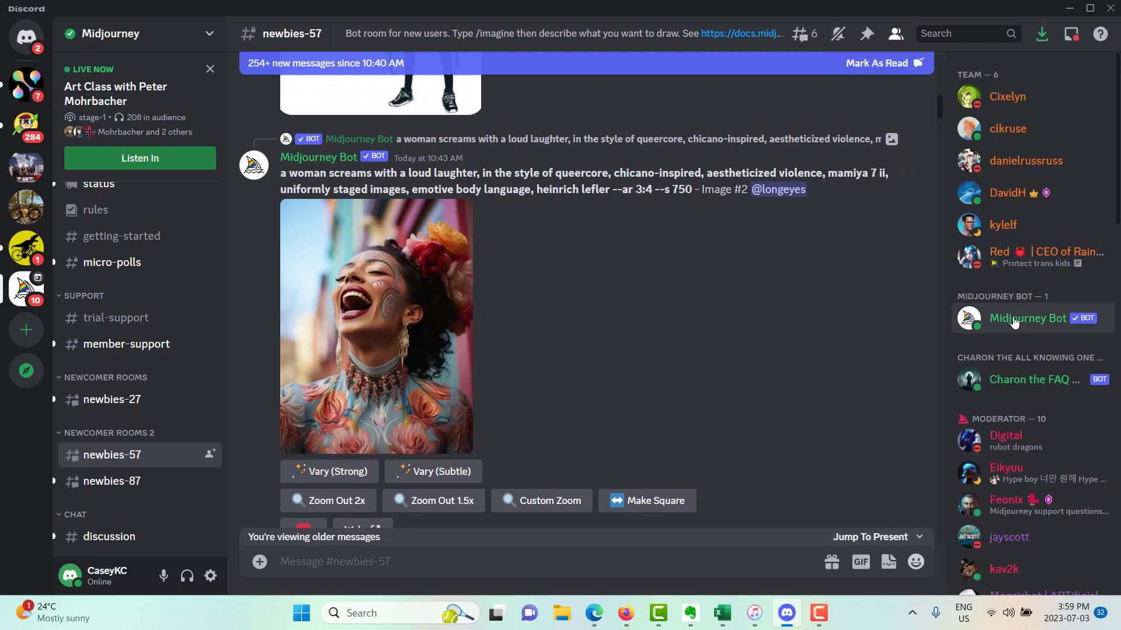
{"action": "right_click", "coordinate": [1014, 323]}
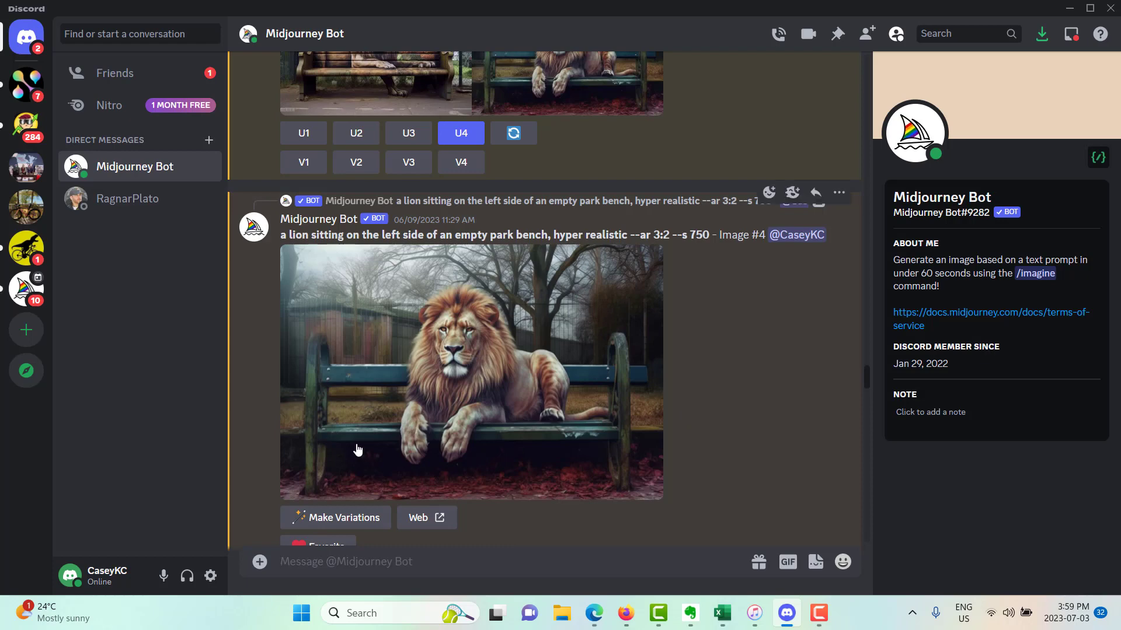
Step: Create a new server from scratch 'For me and my friends', keeping the default server name
{"action": "left_click", "coordinate": [29, 341]}
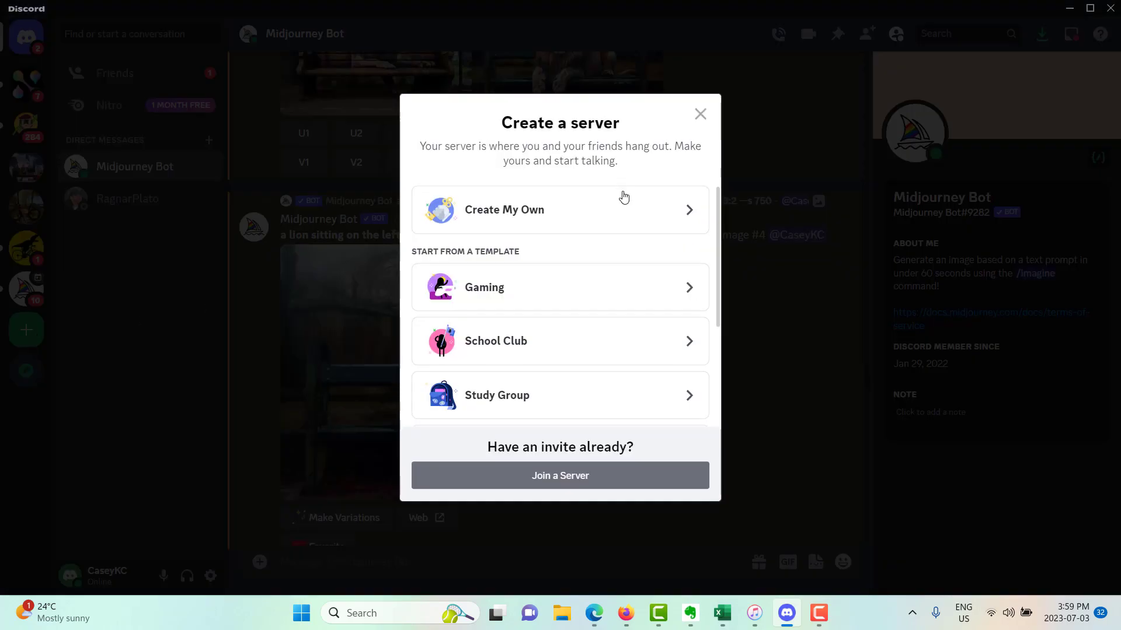
{"action": "left_click", "coordinate": [601, 226]}
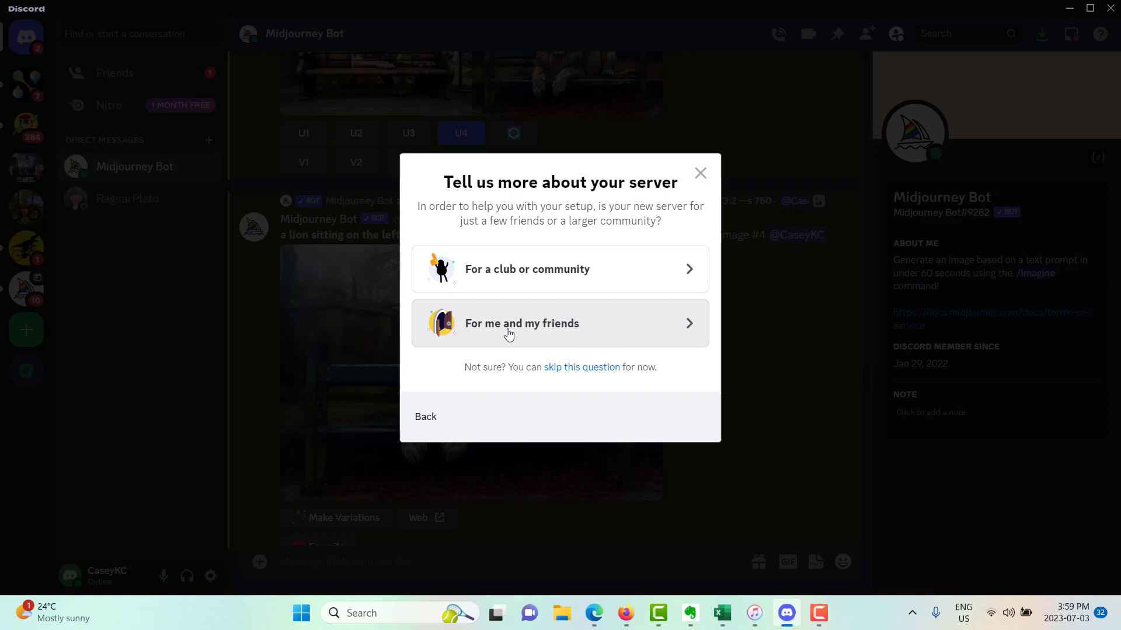
{"action": "left_click", "coordinate": [540, 330]}
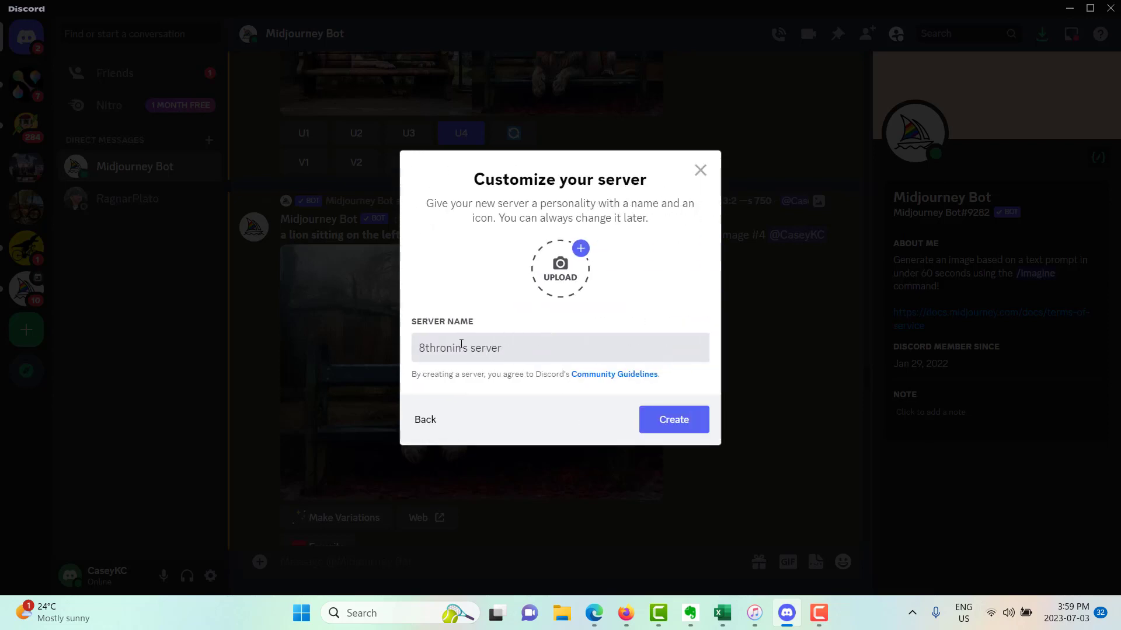
{"action": "left_click_drag", "start_coordinate": [503, 348], "coordinate": [421, 361]}
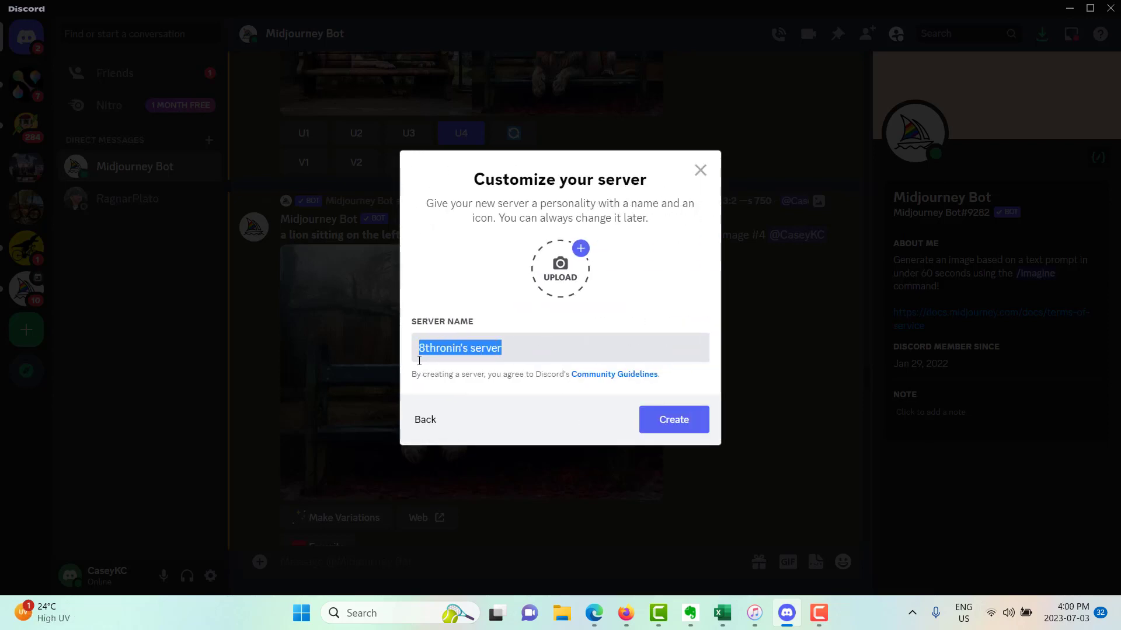
{"action": "left_click", "coordinate": [668, 421]}
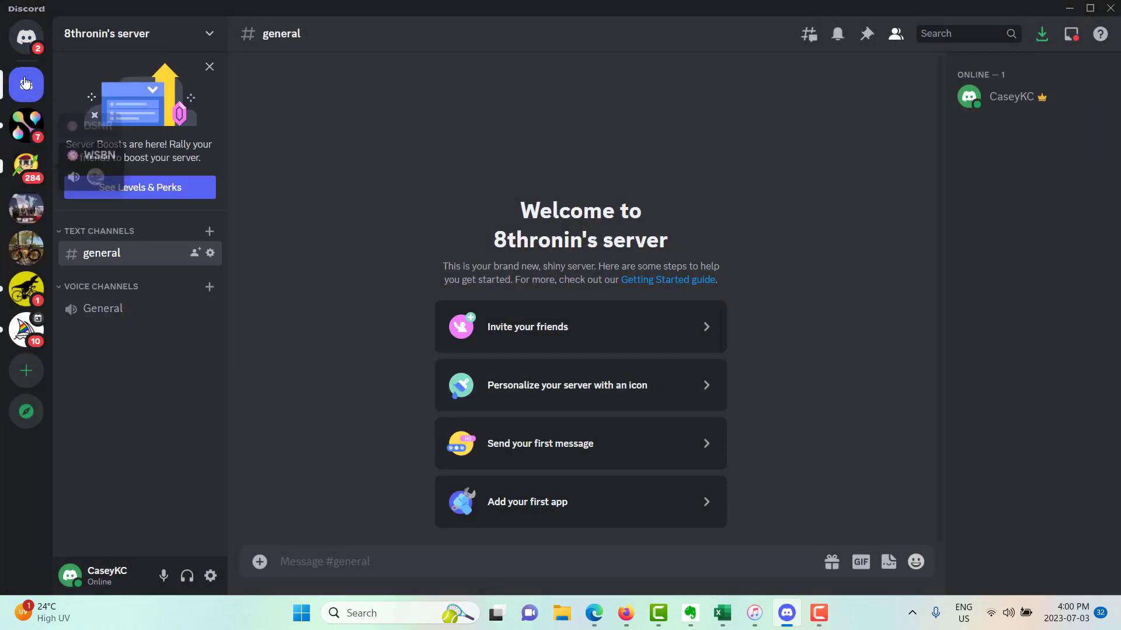
Step: Return to newbies-57 and authorize the Midjourney Bot to join the new personal server
{"action": "left_click", "coordinate": [16, 333]}
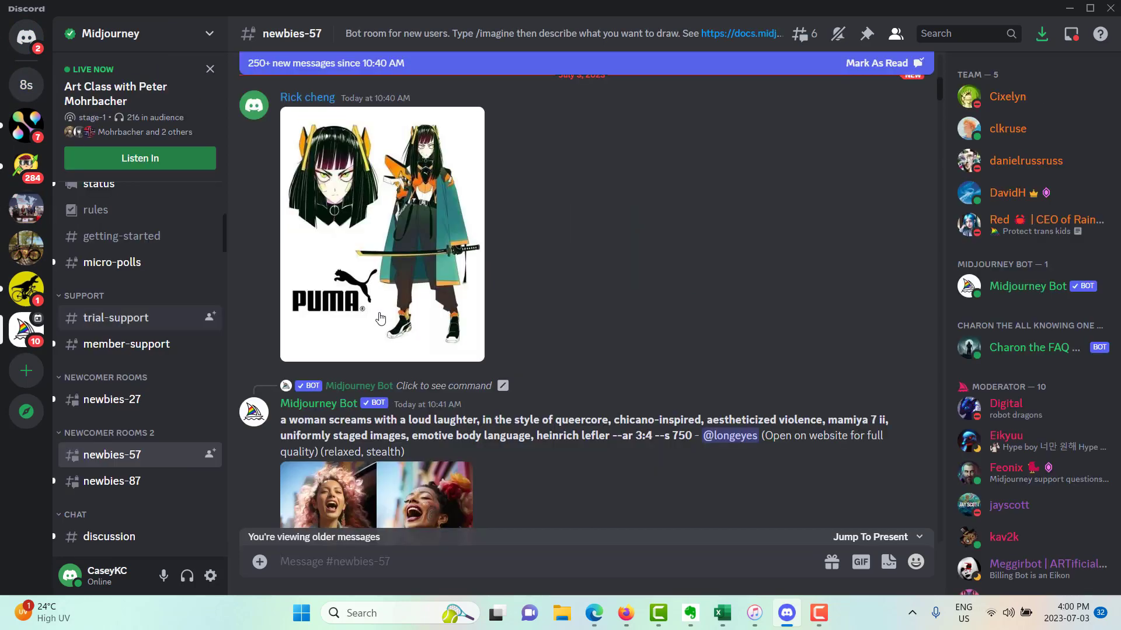
{"action": "left_click", "coordinate": [1011, 288]}
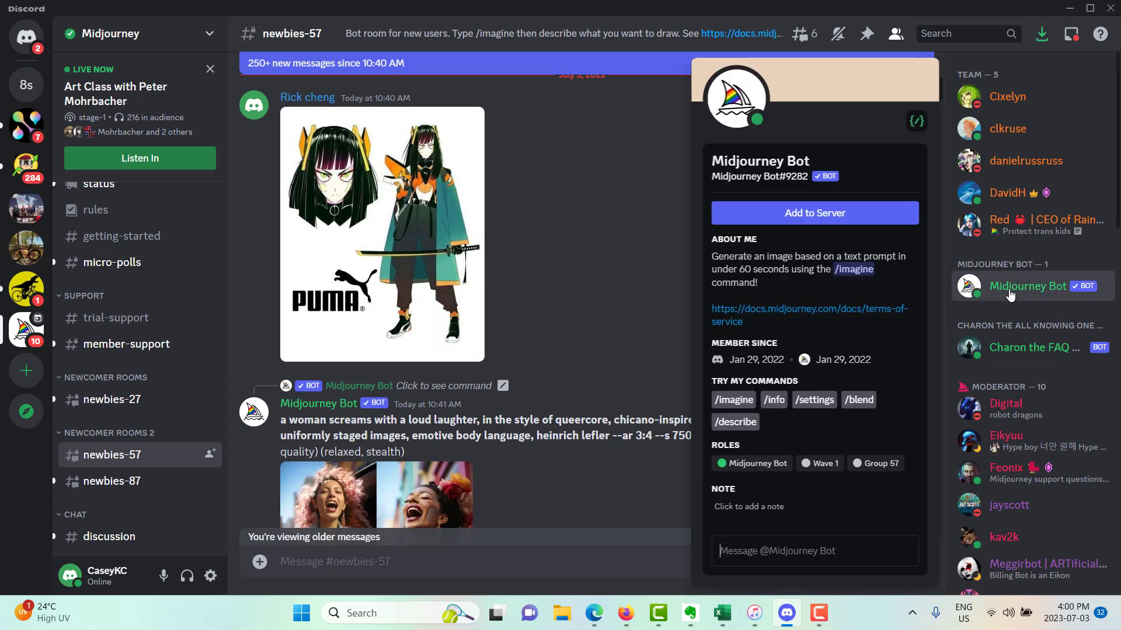
{"action": "left_click", "coordinate": [833, 219]}
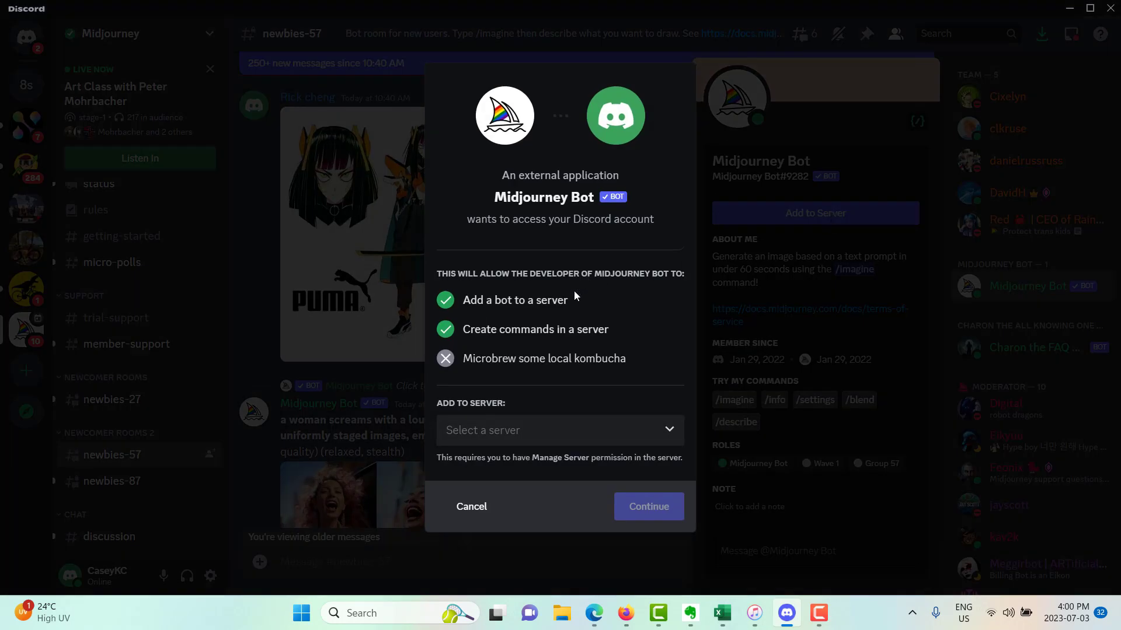
{"action": "left_click", "coordinate": [537, 432]}
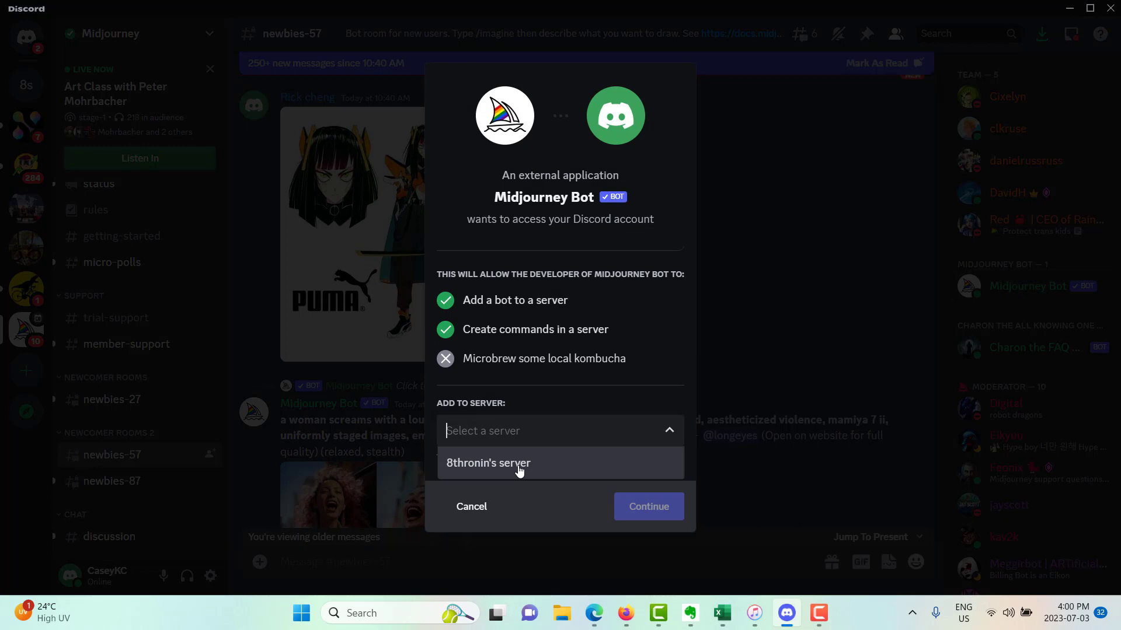
{"action": "left_click", "coordinate": [519, 471]}
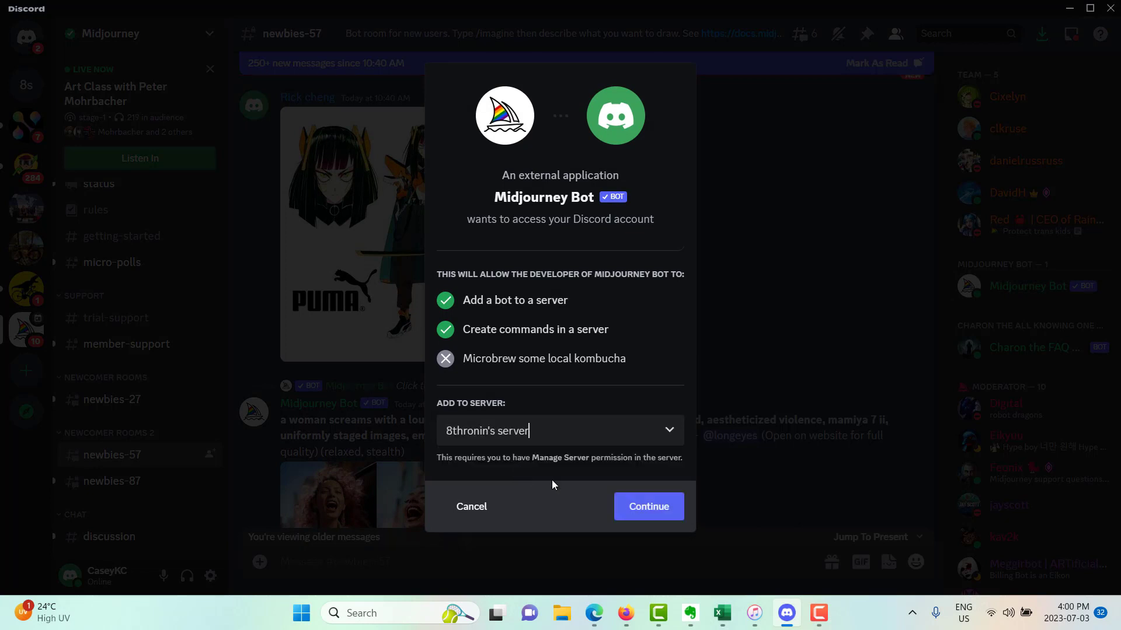
{"action": "left_click", "coordinate": [623, 511]}
{"action": "scroll", "coordinate": [686, 386], "scroll_direction": "down", "scroll_amount": 2}
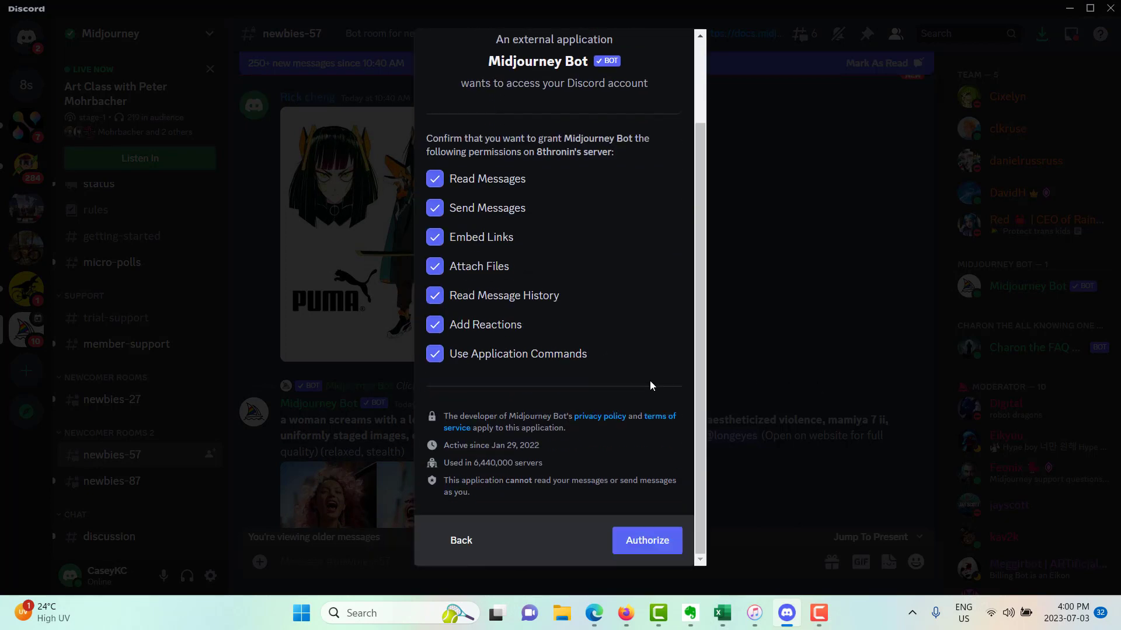
{"action": "left_click", "coordinate": [648, 551]}
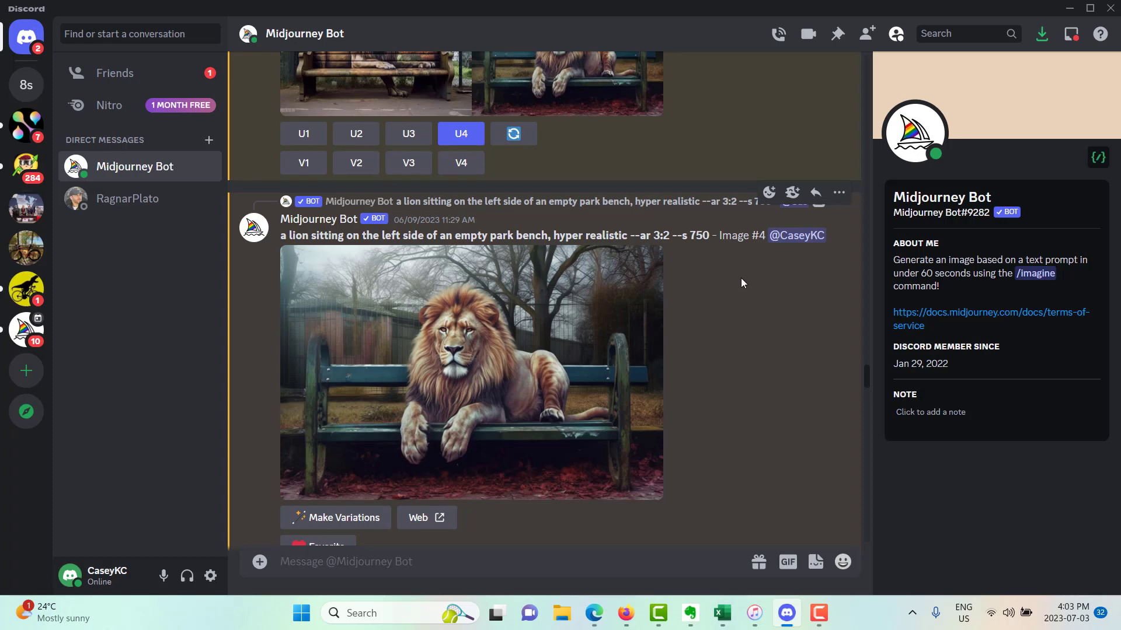
Step: React with the :x: emoji on the upscaled lion-on-bench image to delete it
{"action": "left_click", "coordinate": [770, 195]}
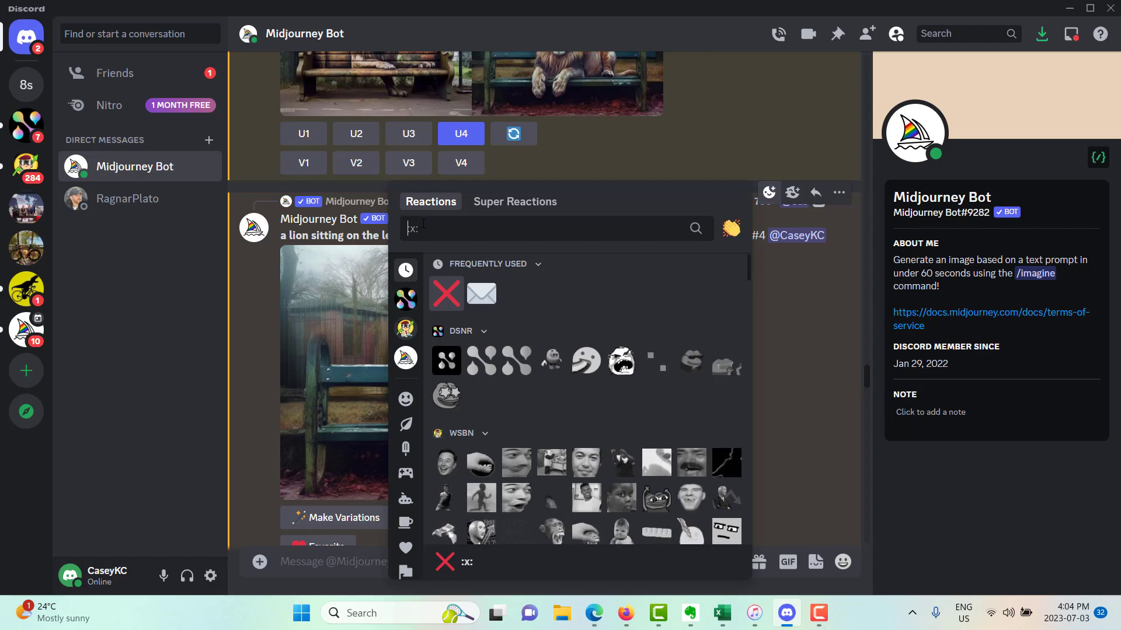
{"action": "left_click", "coordinate": [446, 305]}
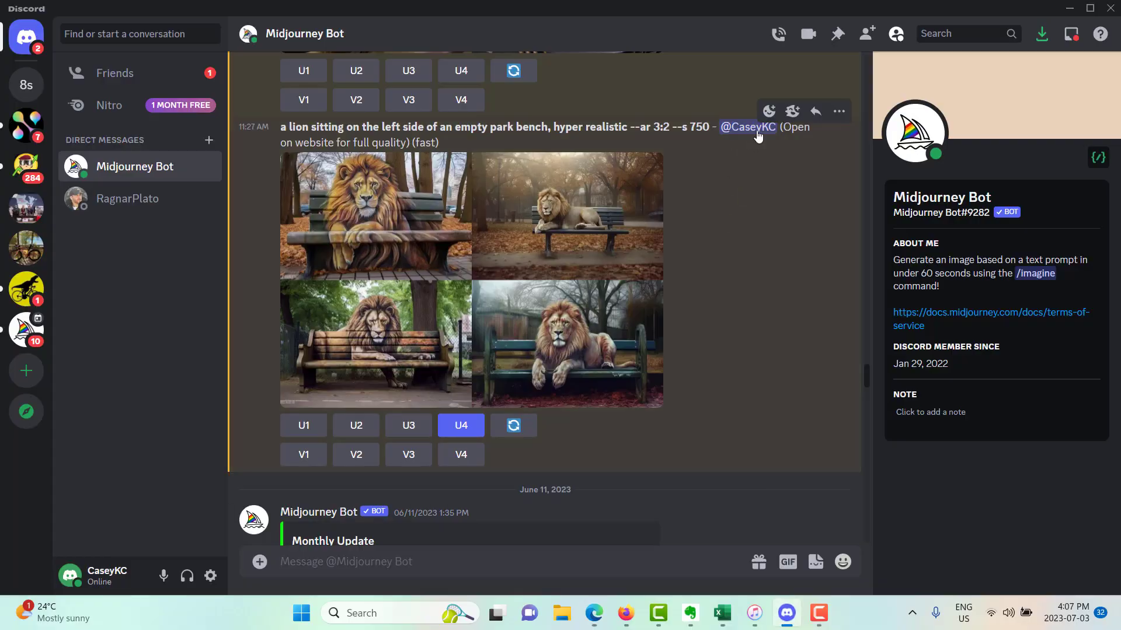
Step: React with :x: on the lion grid for the --ar 3:2 --s 750 prompt to delete it
{"action": "left_click", "coordinate": [769, 111]}
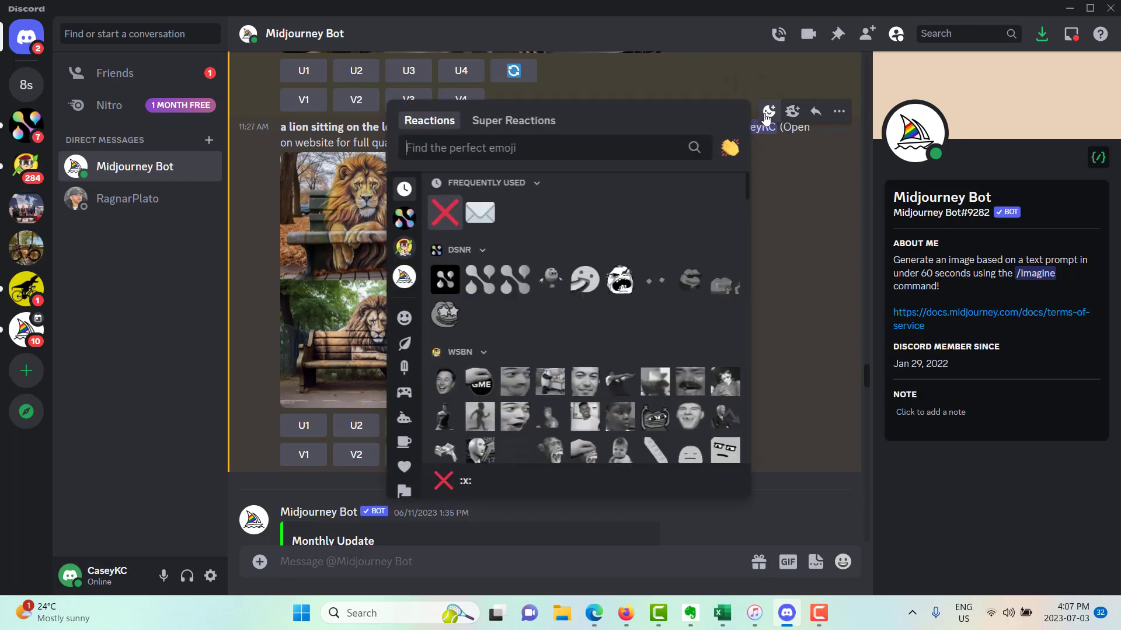
{"action": "left_click", "coordinate": [443, 218]}
{"action": "scroll", "coordinate": [778, 308], "scroll_direction": "down", "scroll_amount": 5}
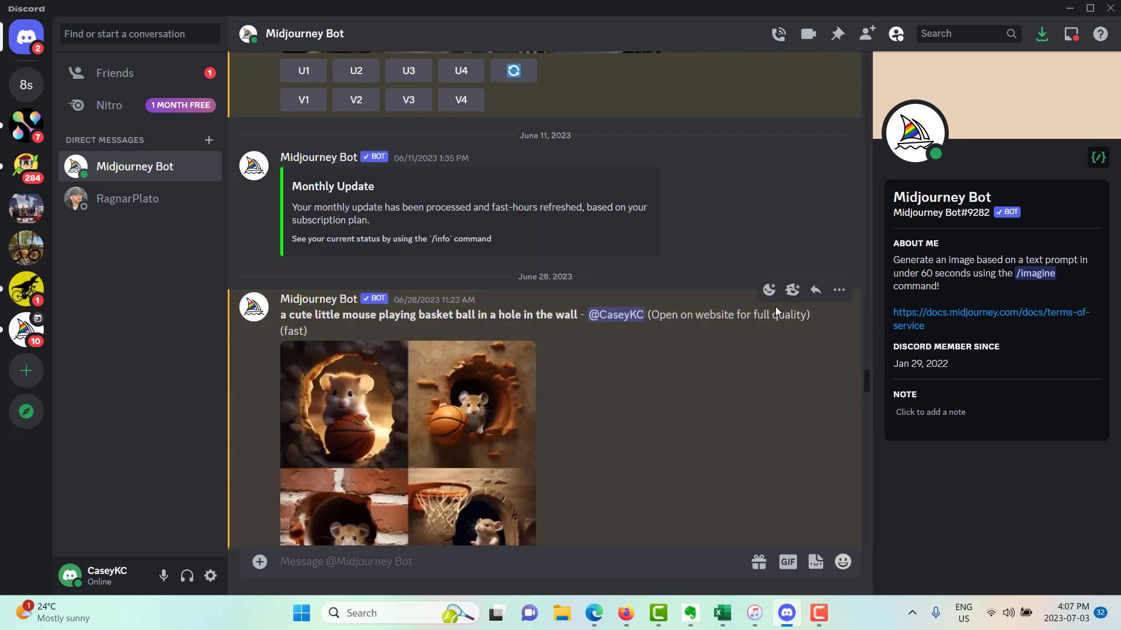